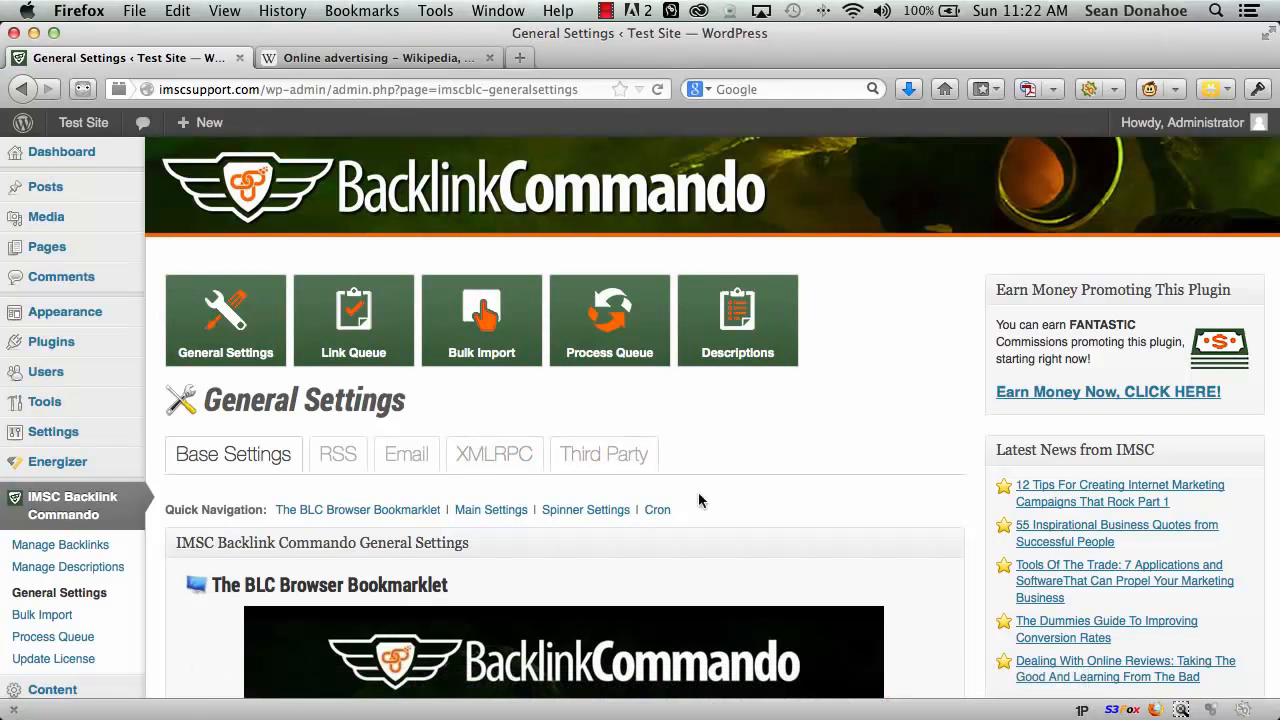
Open the Manage Backlinks list and review the sources, last boosts and statuses of its entries.
scroll(745, 508, "down", 3)
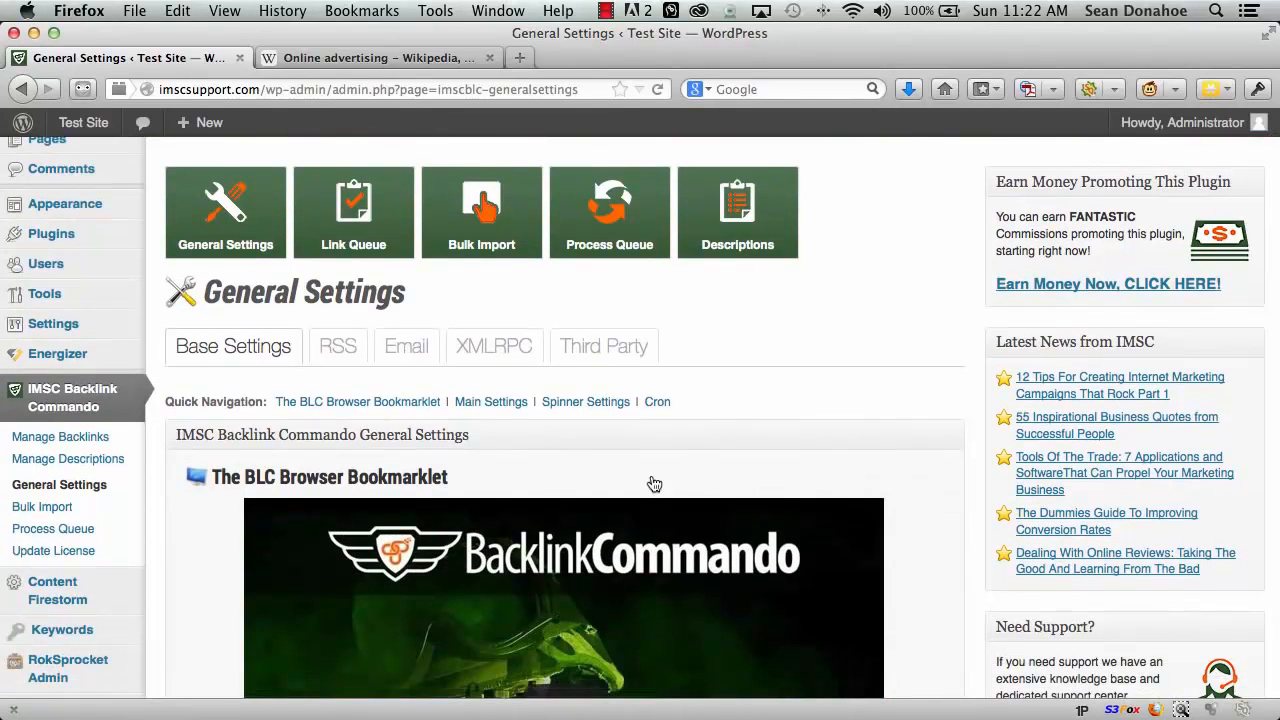
left_click(68, 438)
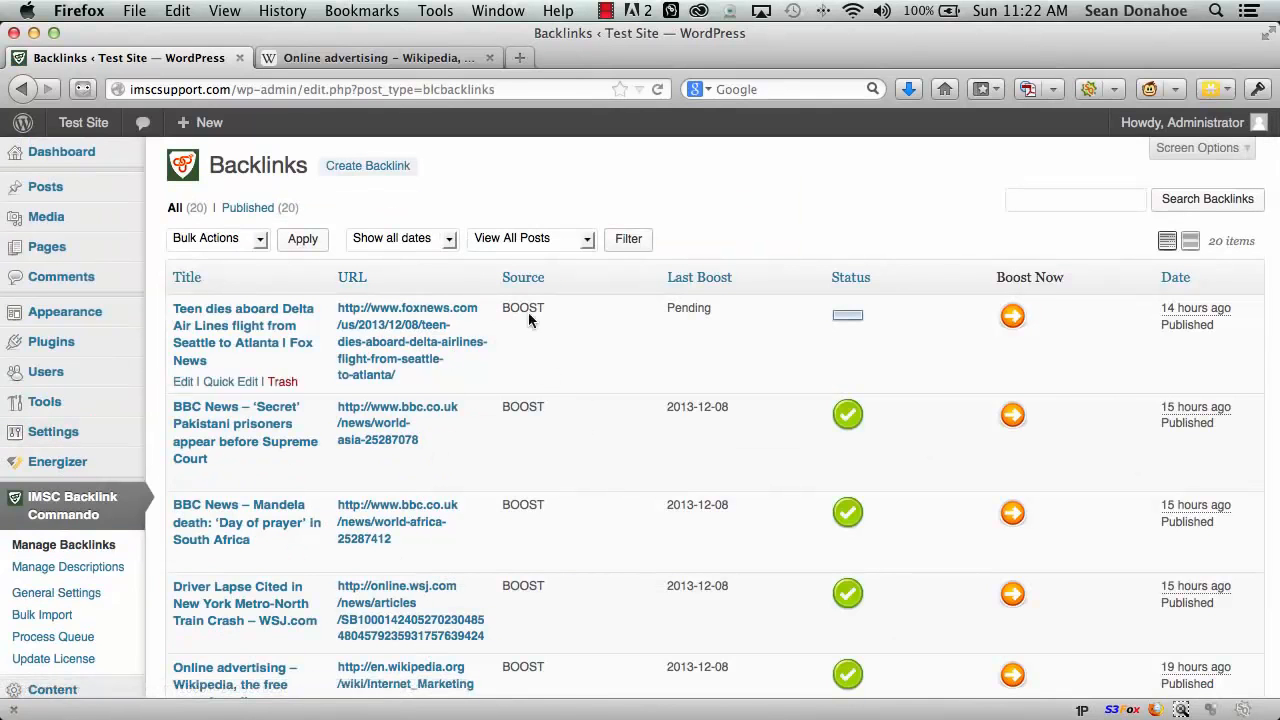
scroll(702, 478, "down", 8)
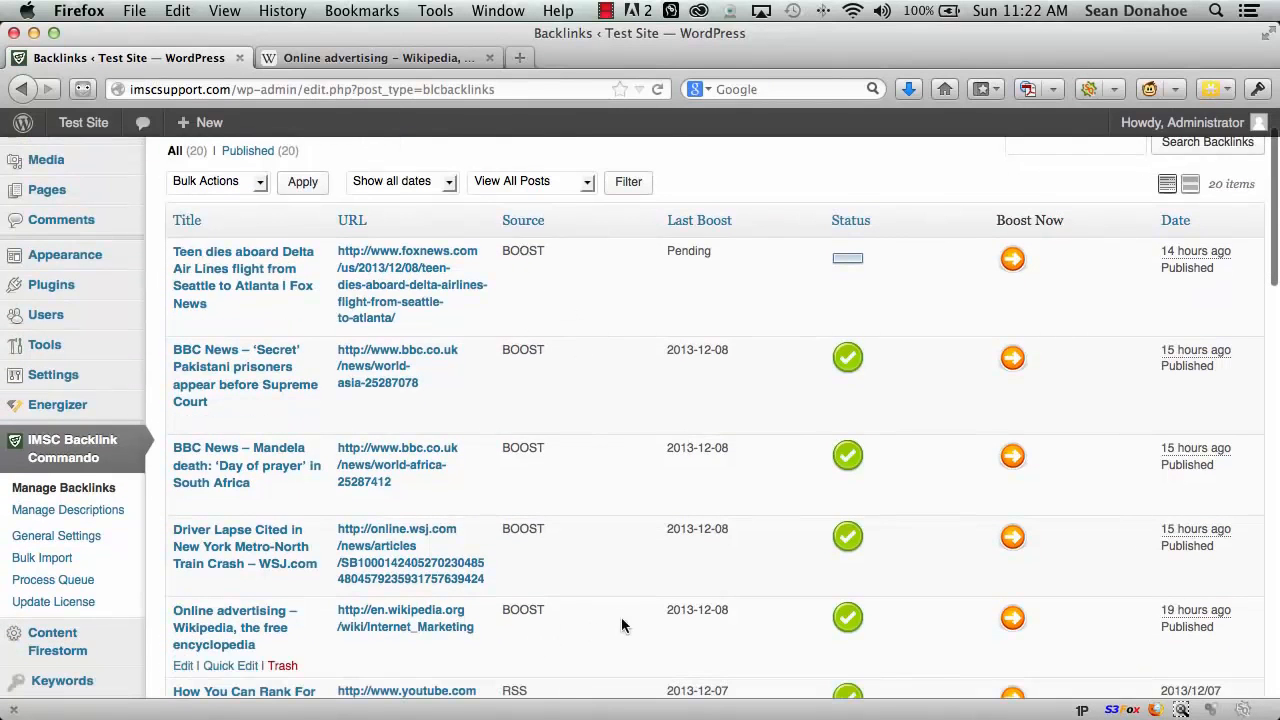
scroll(628, 605, "down", 1)
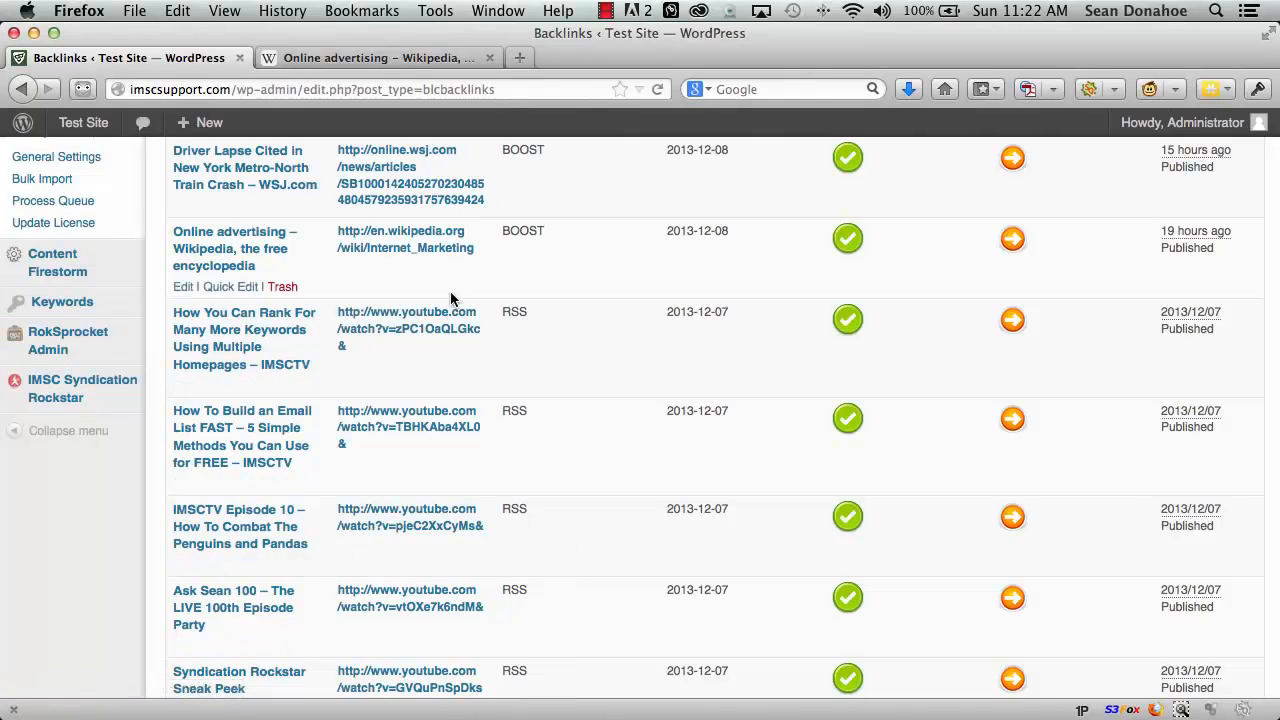
Boost the pending Fox News backlink about the Delta Air Lines flight immediately.
scroll(660, 551, "up", 5)
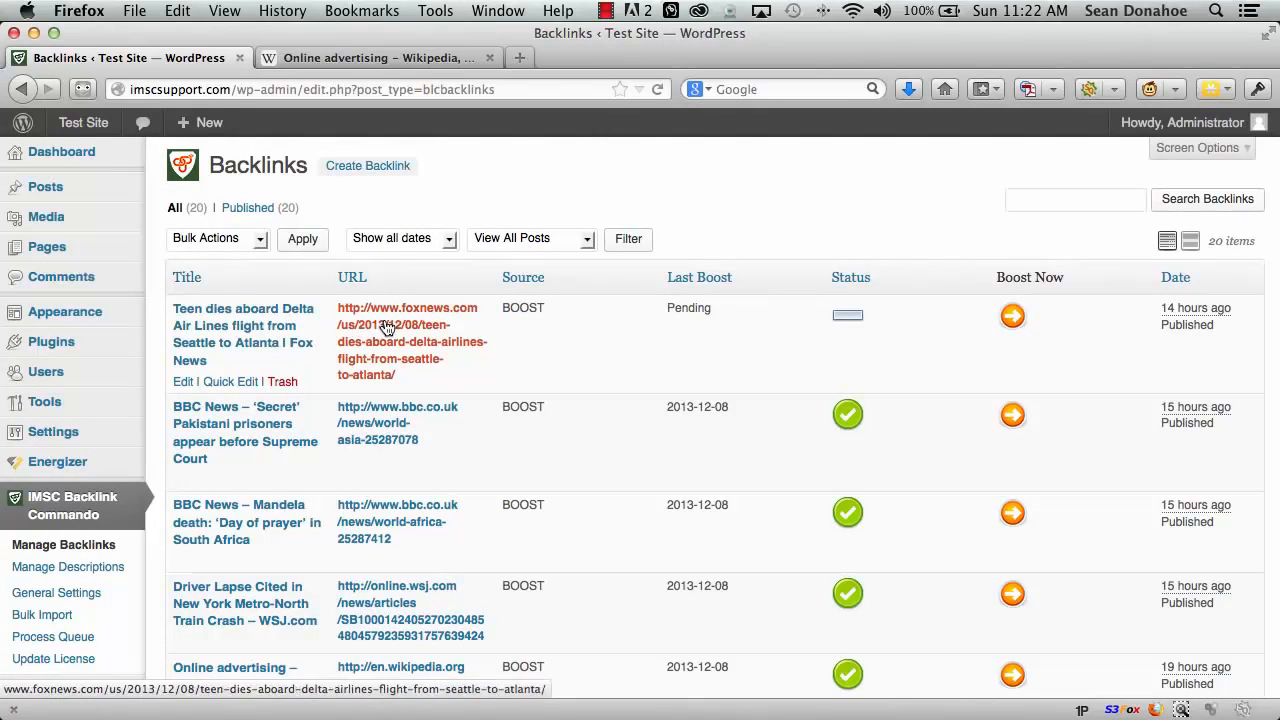
left_click(1013, 317)
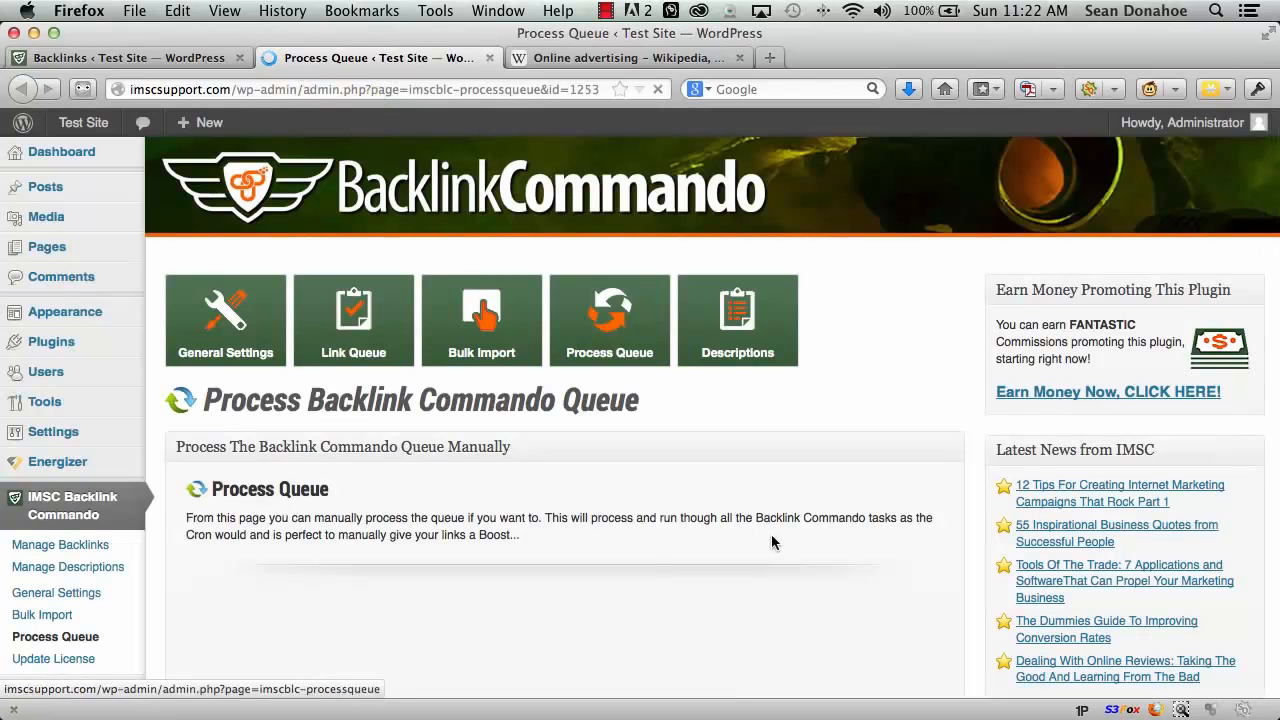
scroll(774, 540, "down", 1)
scroll(774, 541, "down", 5)
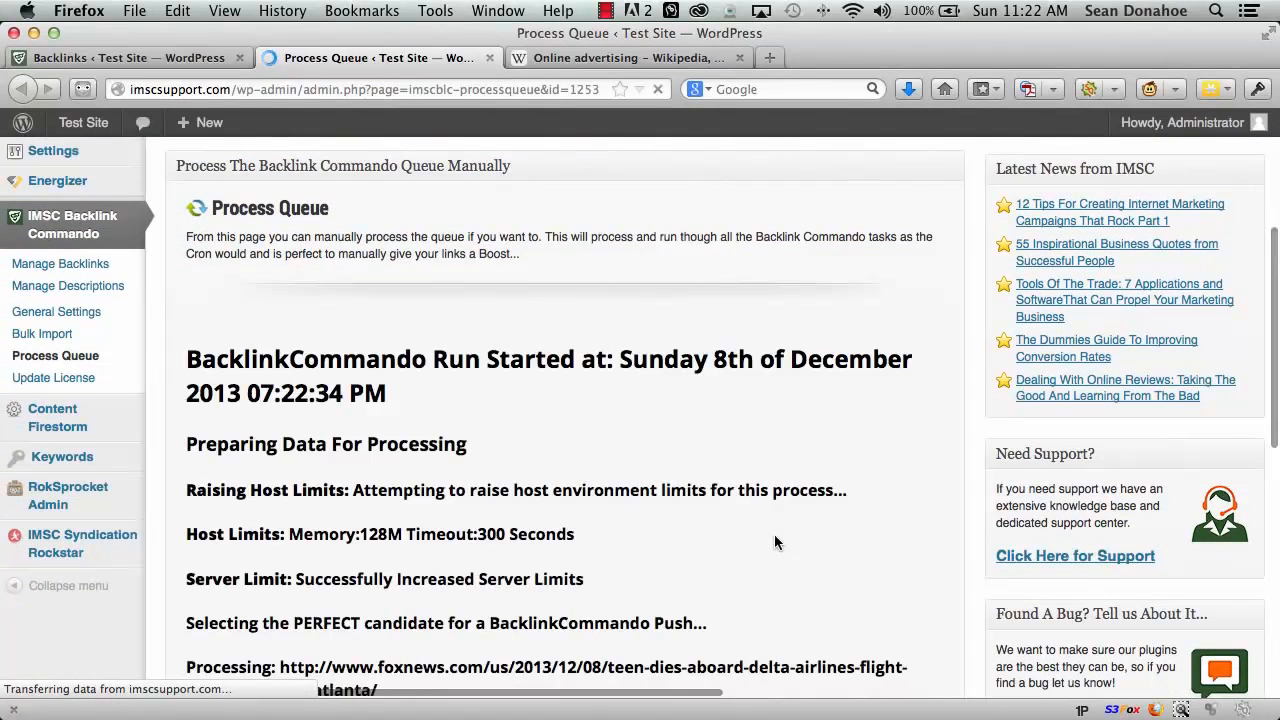
Examine the process queue log for the Fox News link, from the pinging and email stages through to the run's end.
scroll(645, 518, "down", 3)
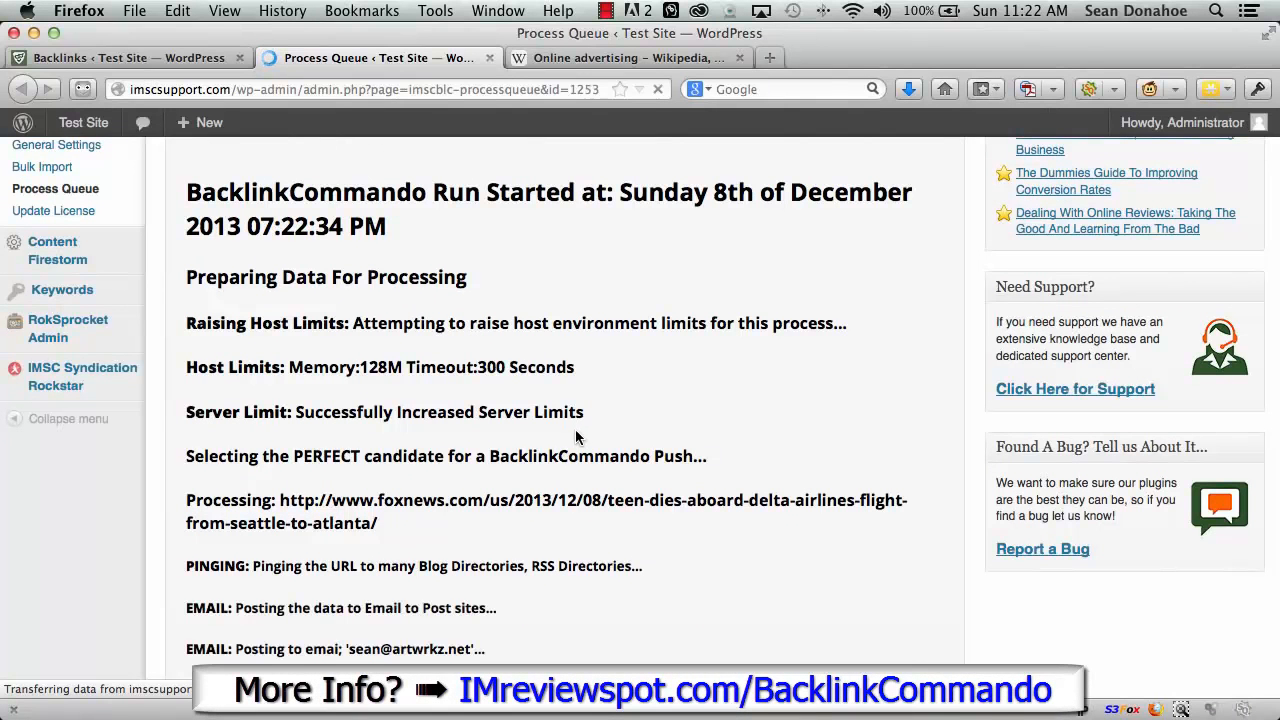
scroll(575, 430, "down", 2)
scroll(575, 429, "down", 3)
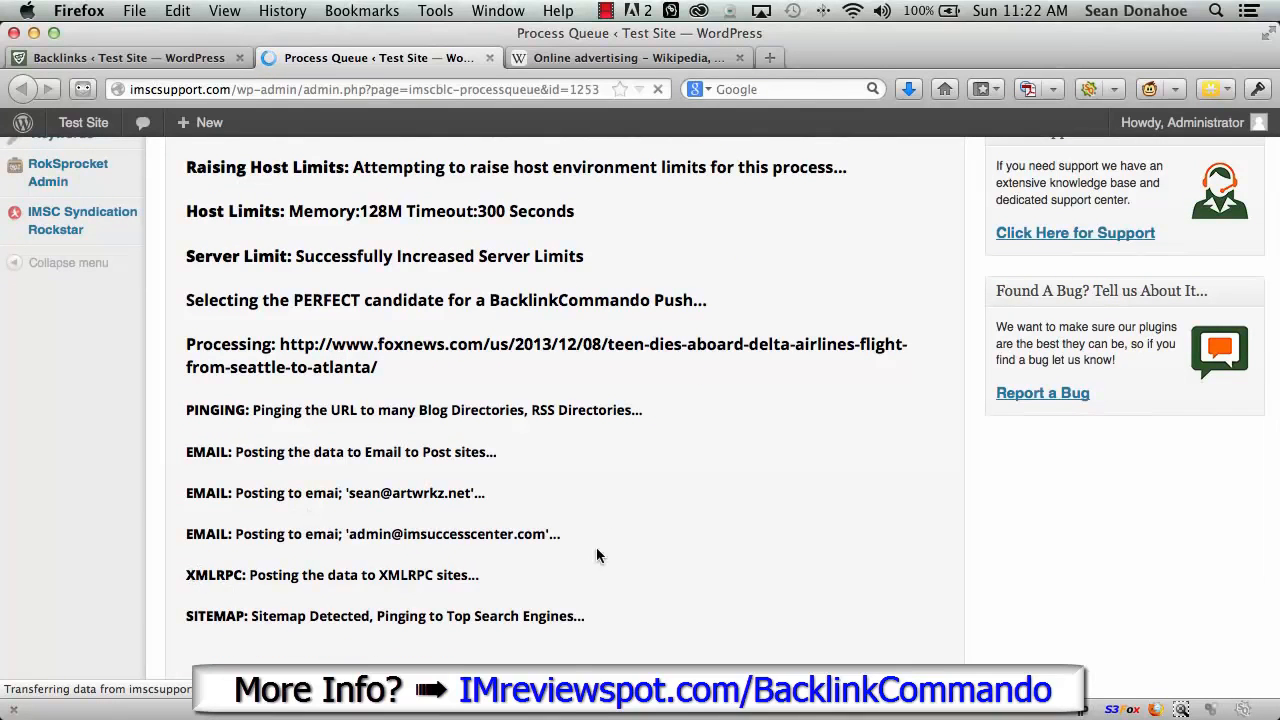
scroll(596, 548, "down", 2)
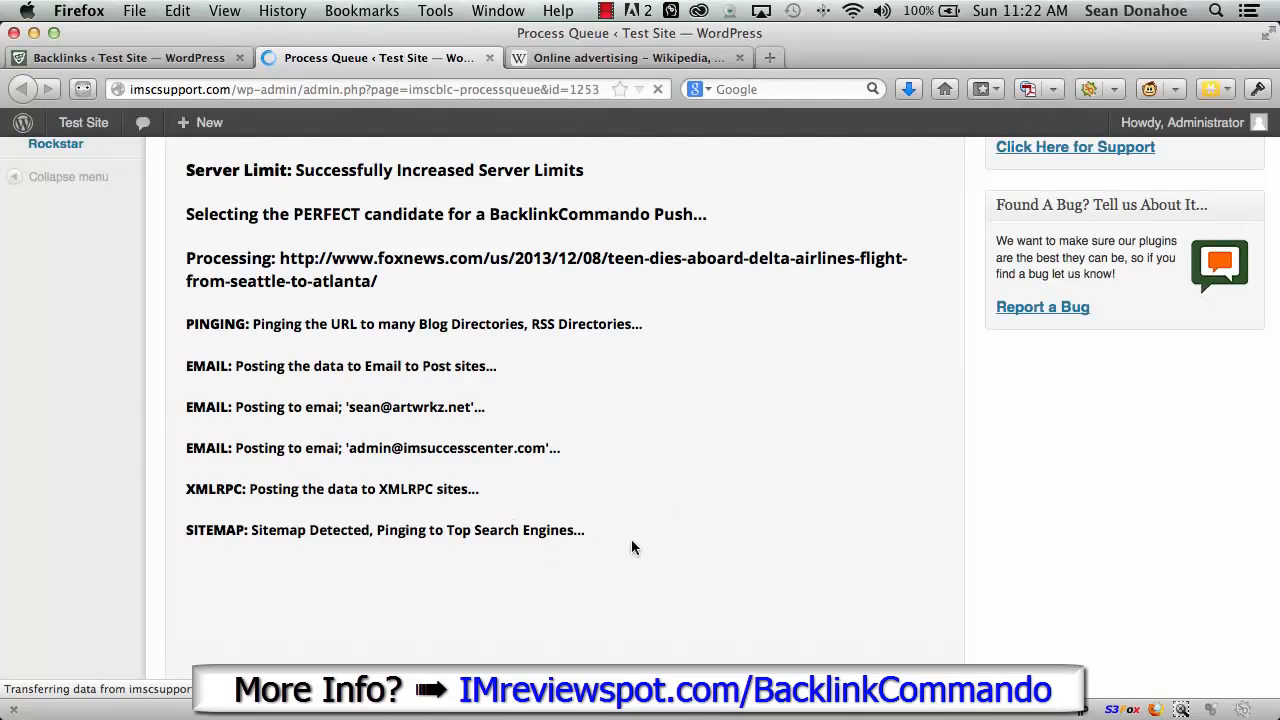
scroll(631, 539, "down", 1)
scroll(631, 545, "down", 3)
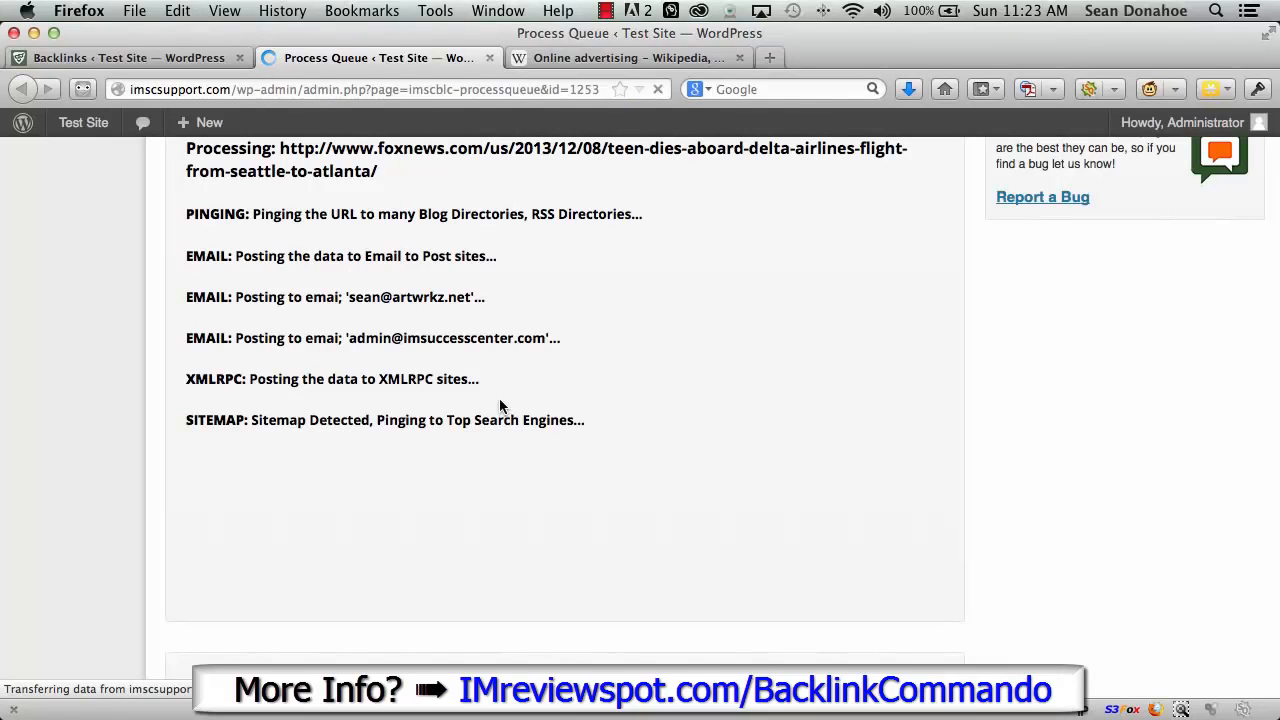
scroll(500, 405, "up", 10)
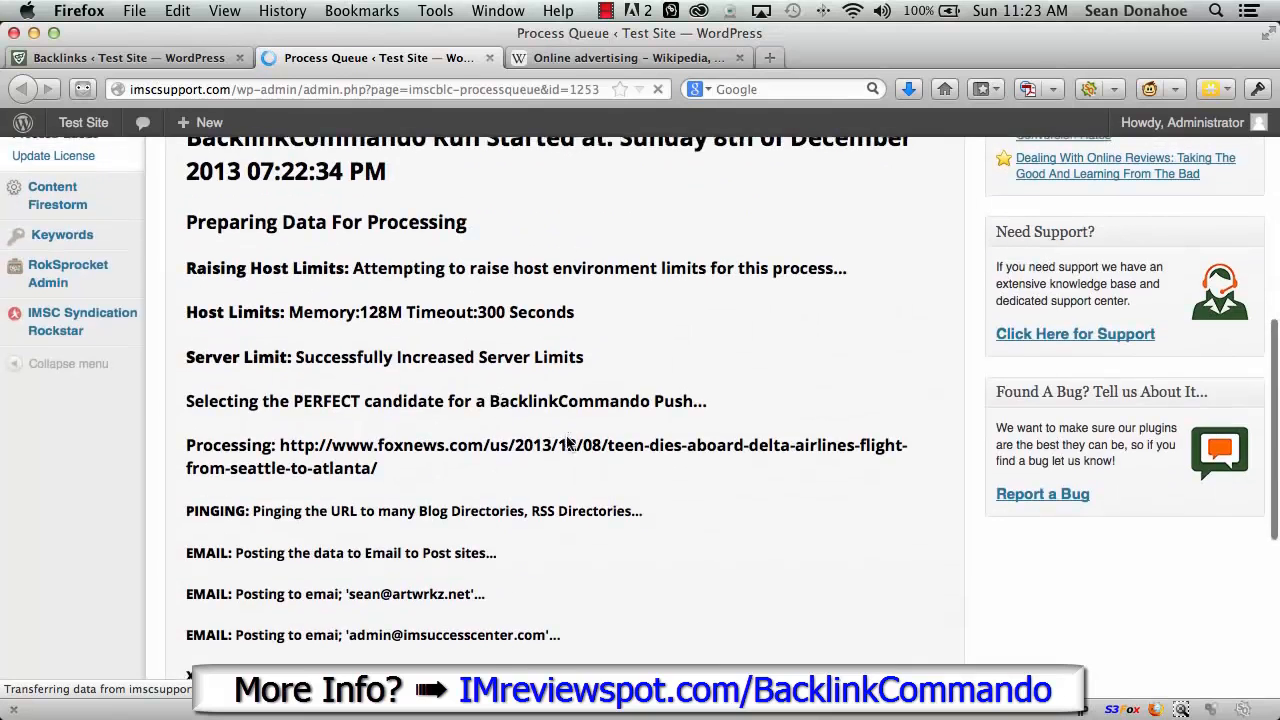
scroll(566, 439, "up", 15)
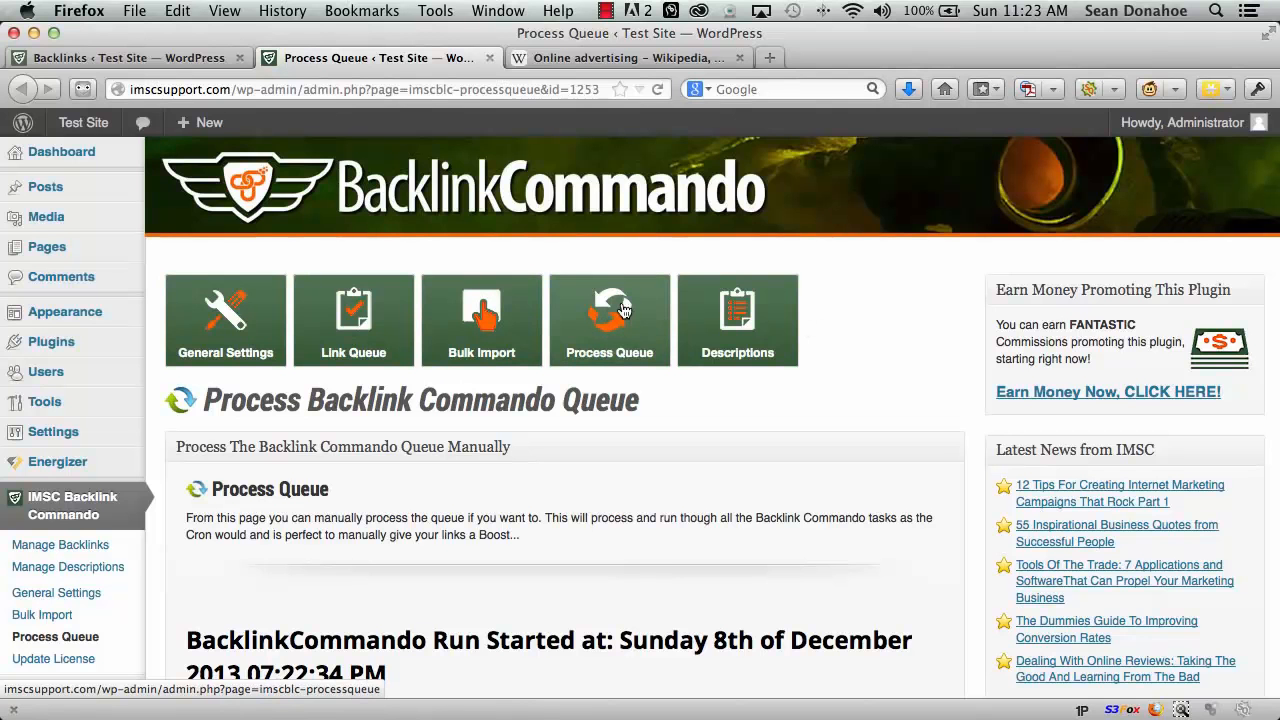
scroll(764, 482, "down", 10)
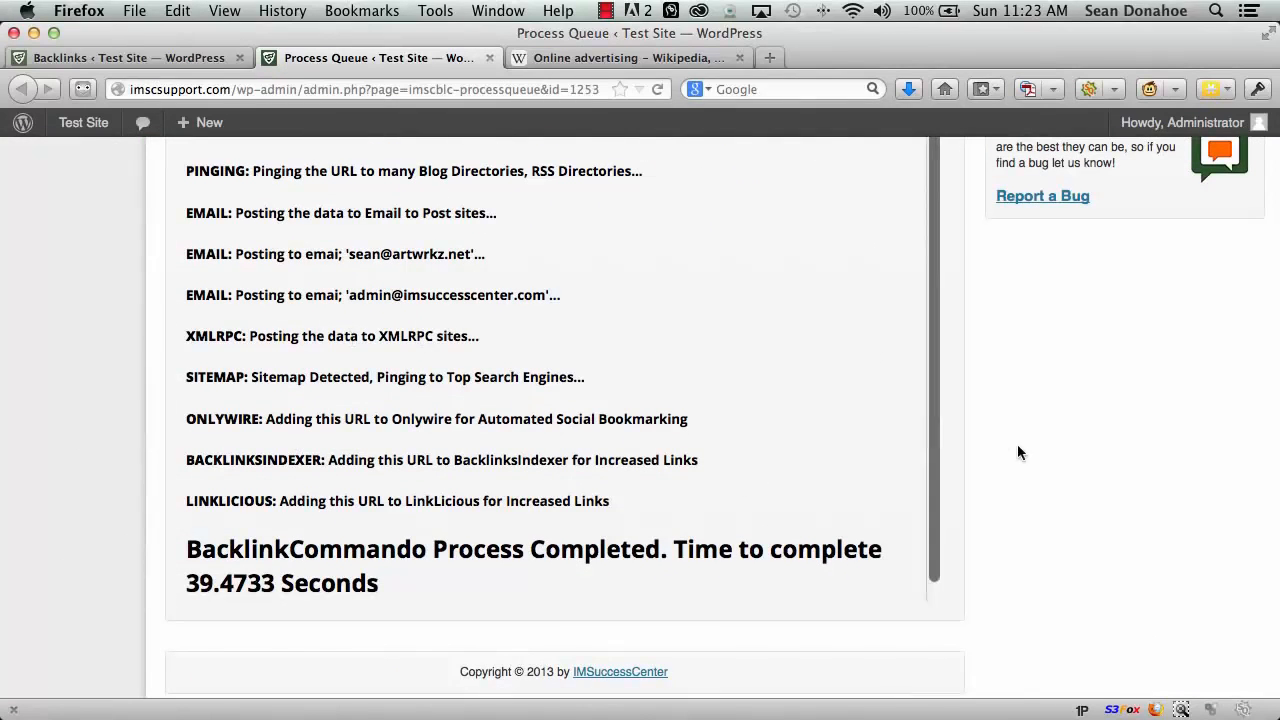
scroll(769, 409, "up", 1)
scroll(770, 409, "up", 15)
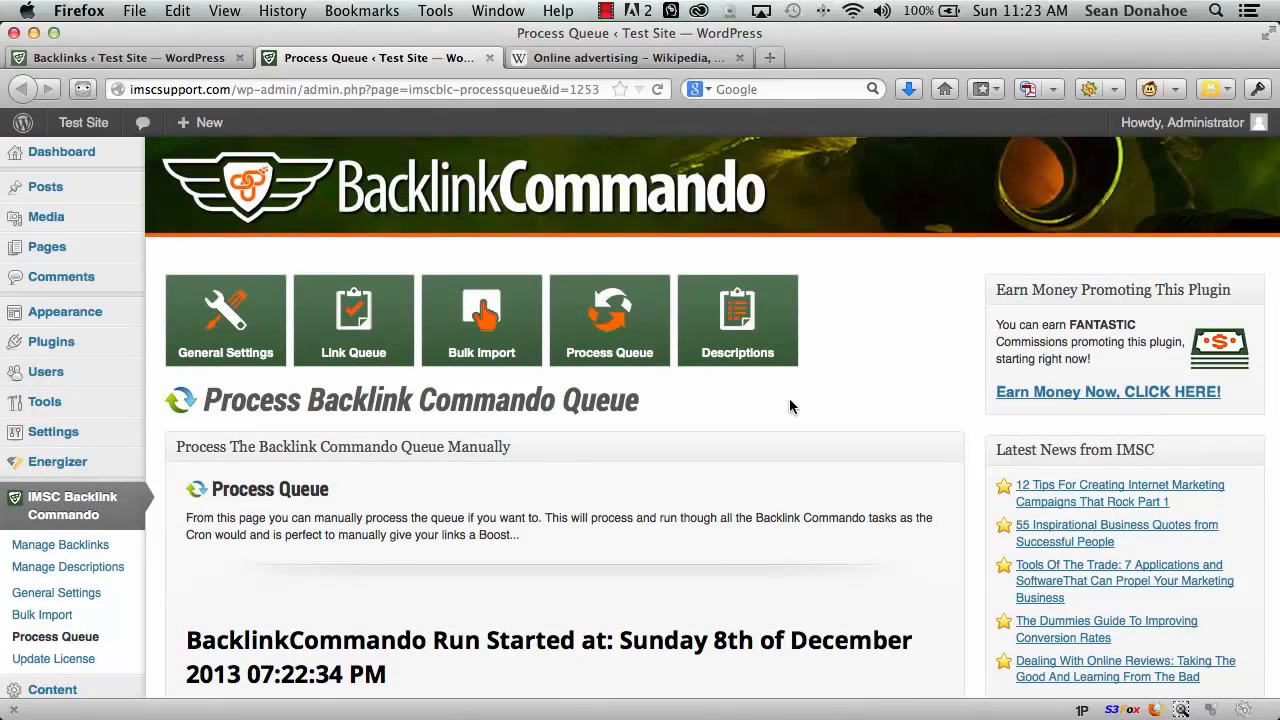
Open Backlink Commando's General Settings and look through the bookmarklet, spinner and cron sections.
left_click(203, 342)
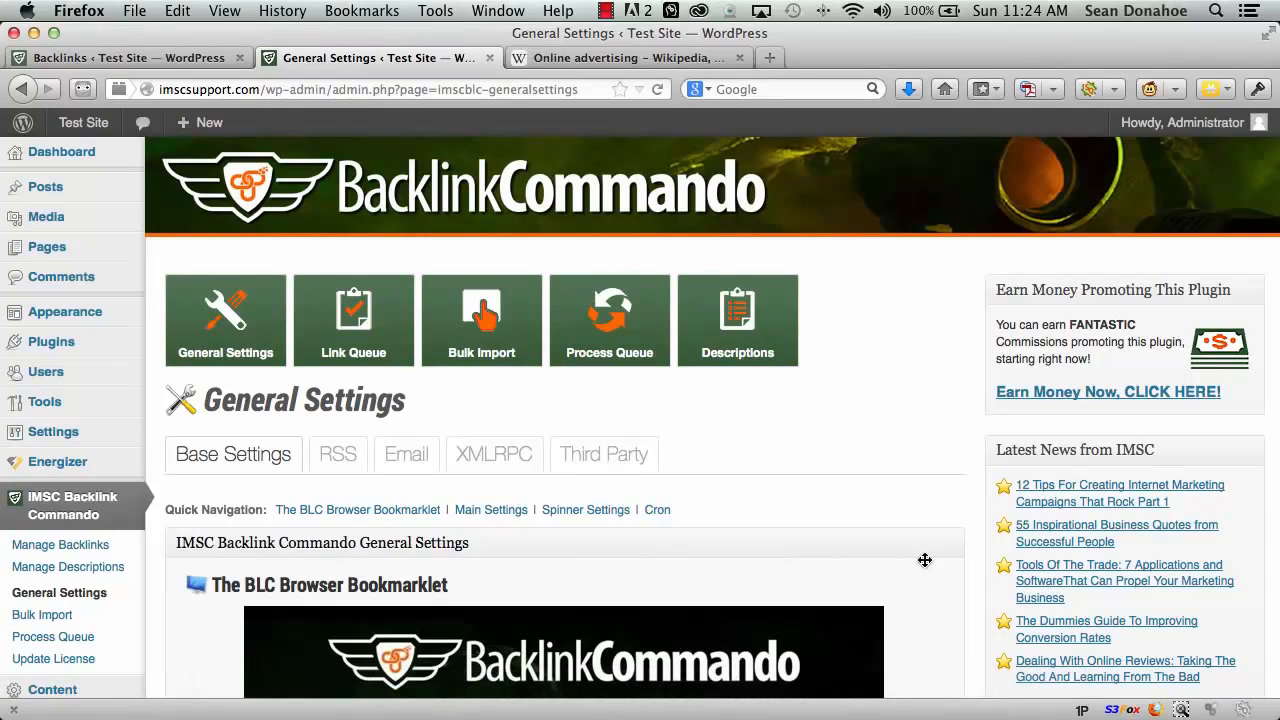
scroll(857, 547, "down", 1)
scroll(857, 547, "down", 4)
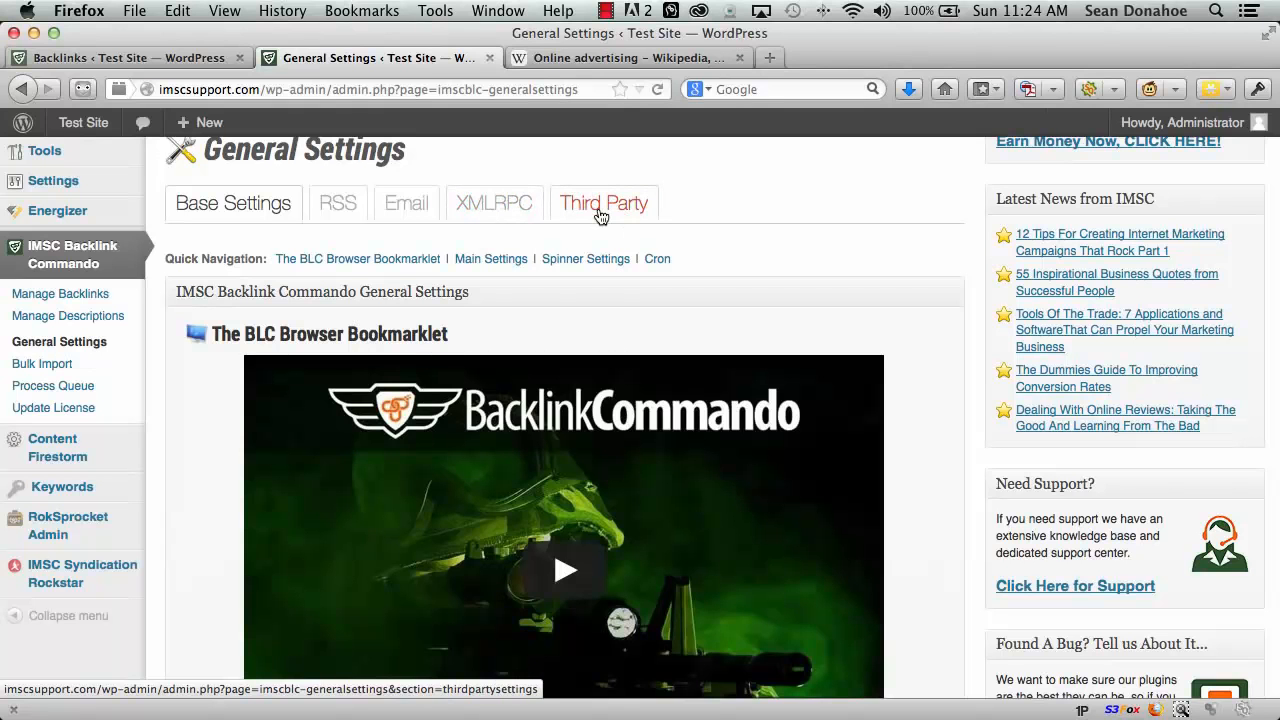
scroll(212, 535, "down", 5)
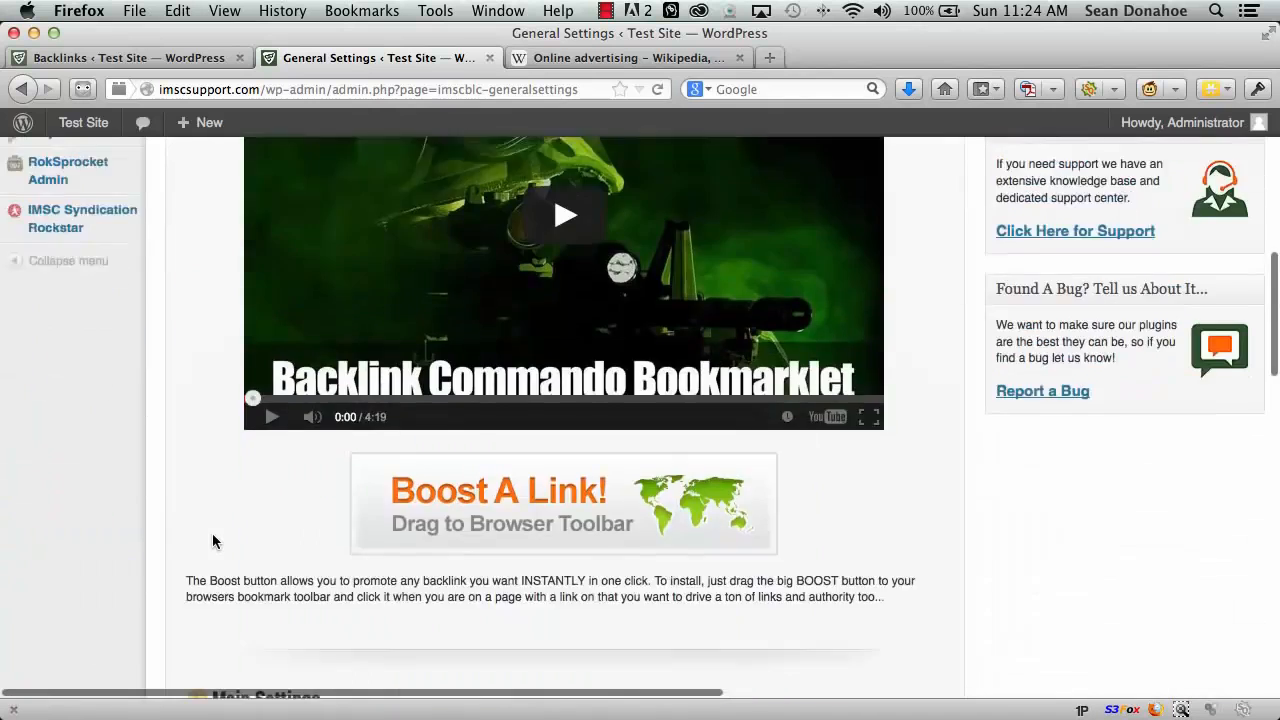
scroll(212, 534, "down", 15)
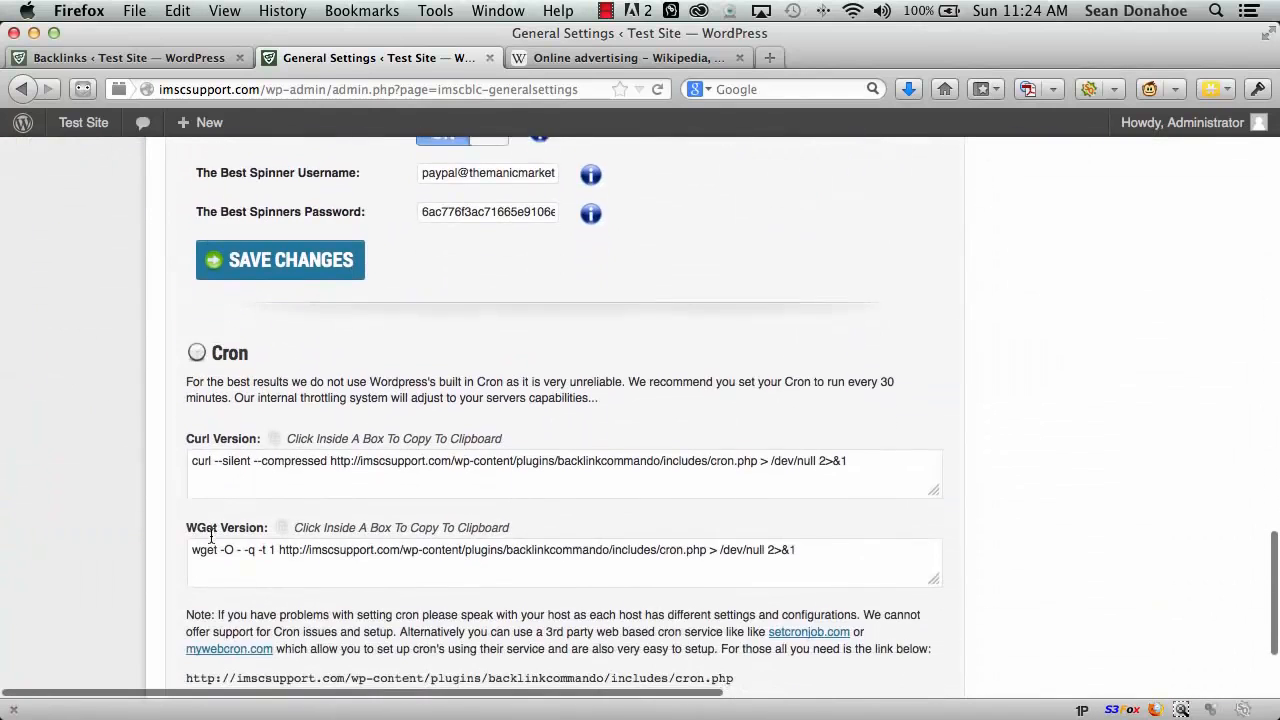
scroll(211, 537, "up", 5)
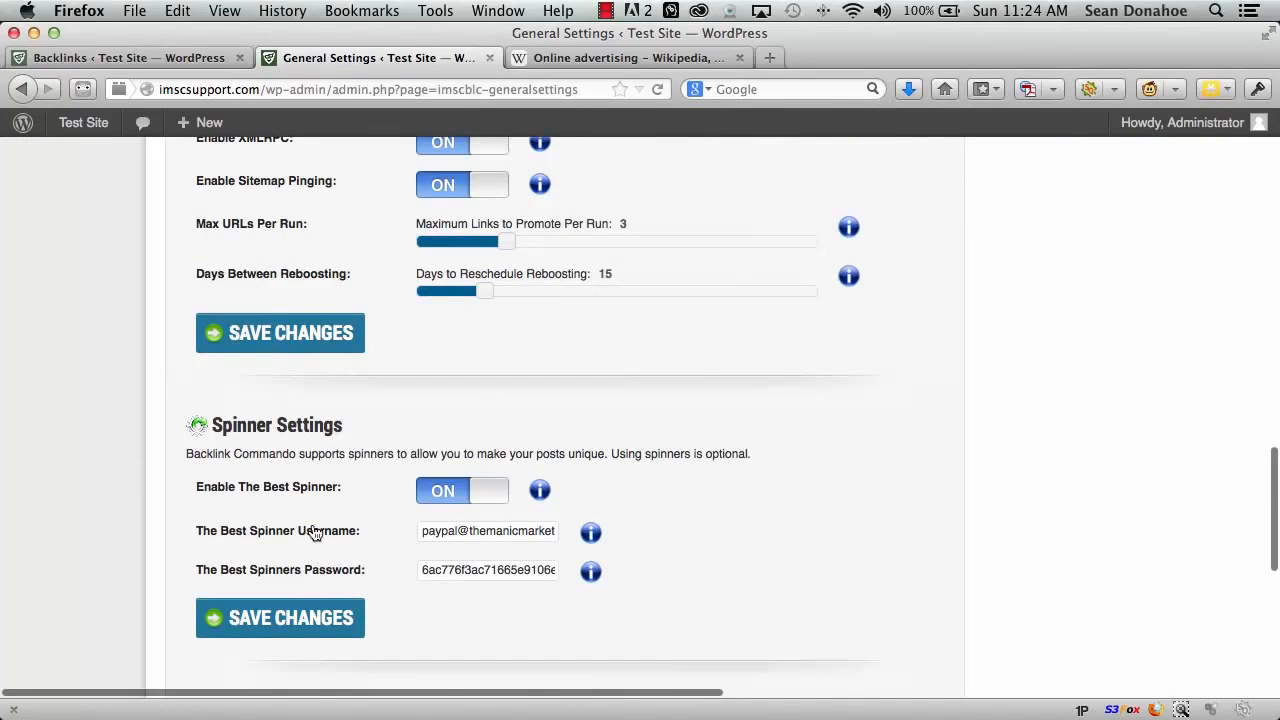
Examine the Main Settings, including pinging, email posting, XMLRPC, sitemap pinging, URLs per run and days between reboosting.
scroll(315, 533, "up", 8)
scroll(315, 538, "down", 2)
scroll(315, 538, "down", 3)
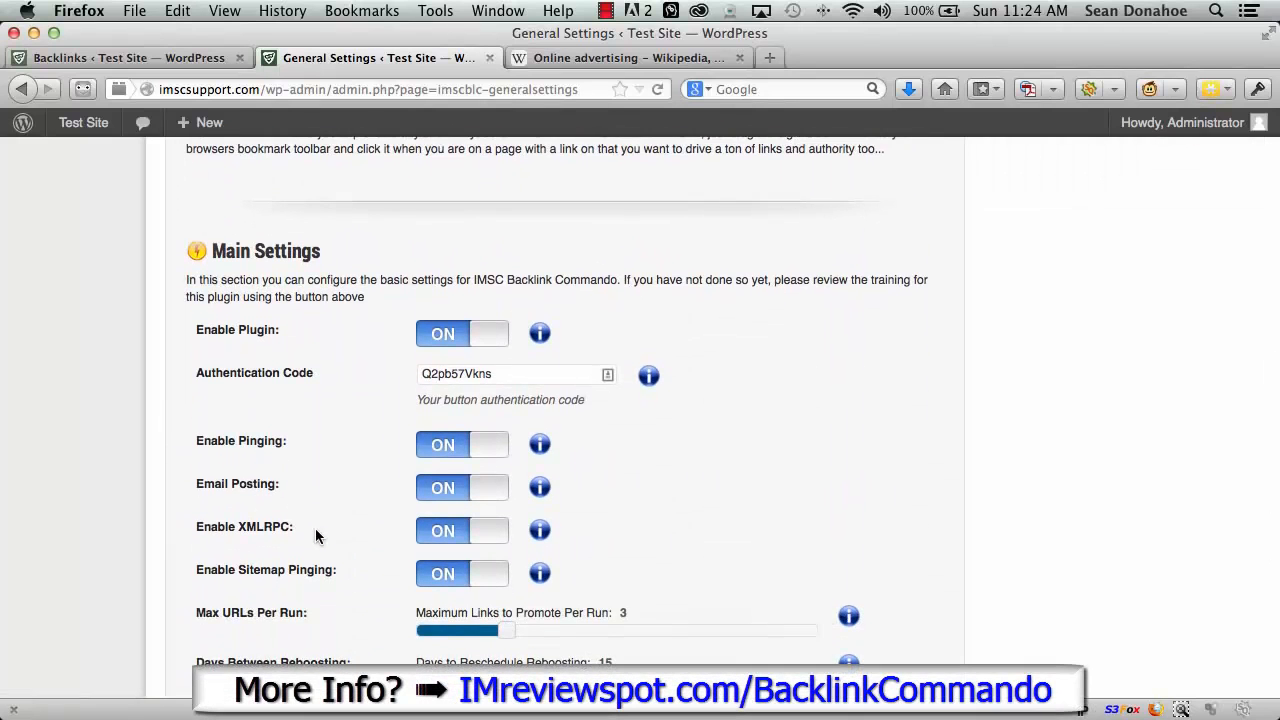
scroll(315, 537, "down", 4)
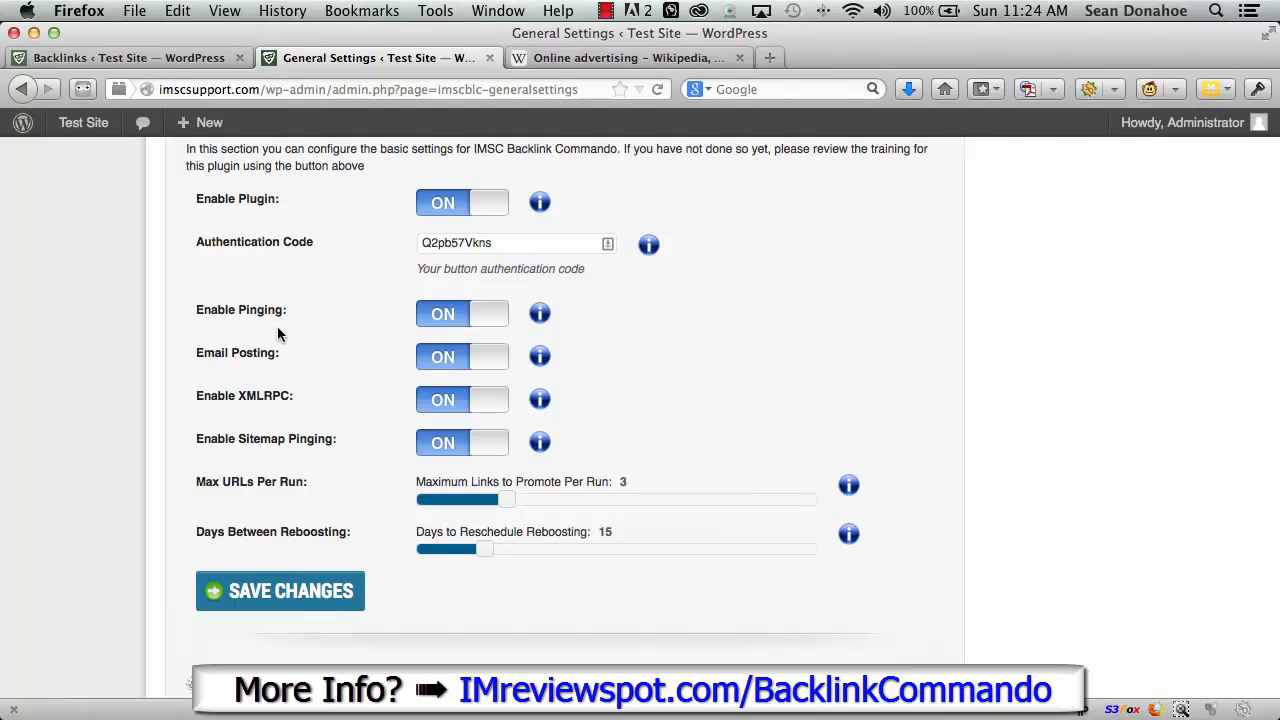
scroll(278, 328, "up", 2)
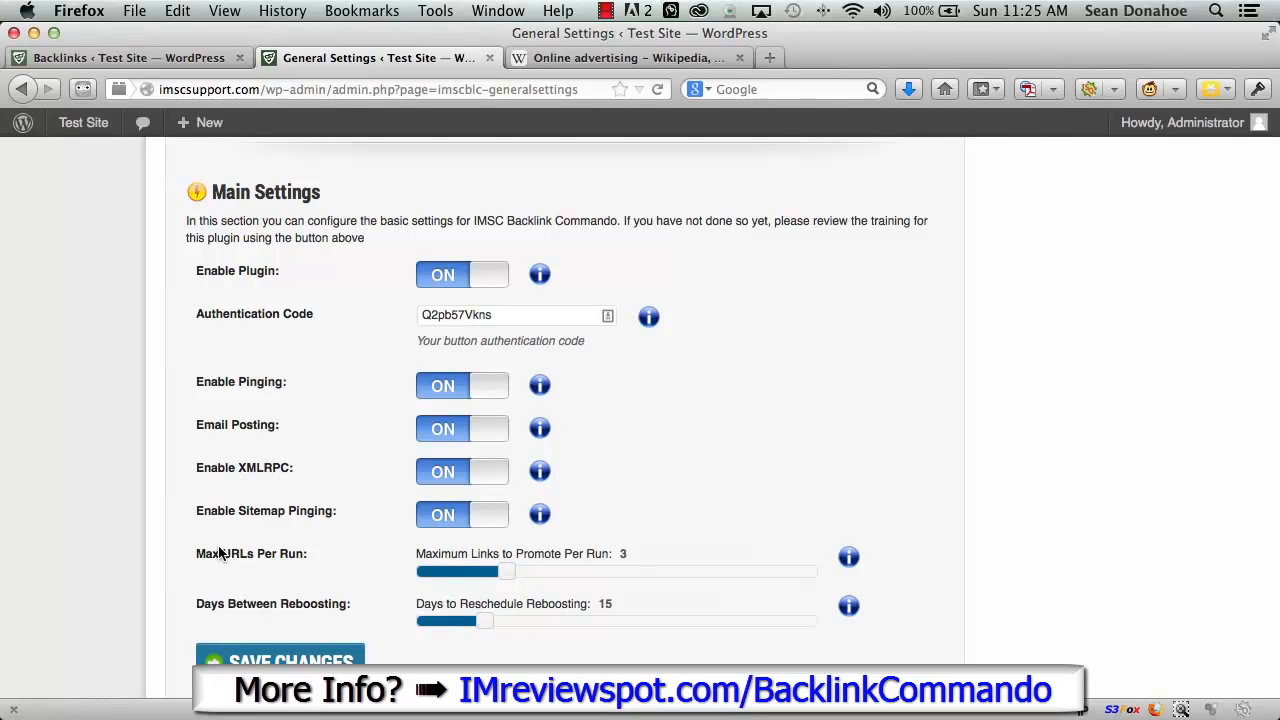
scroll(172, 508, "up", 2)
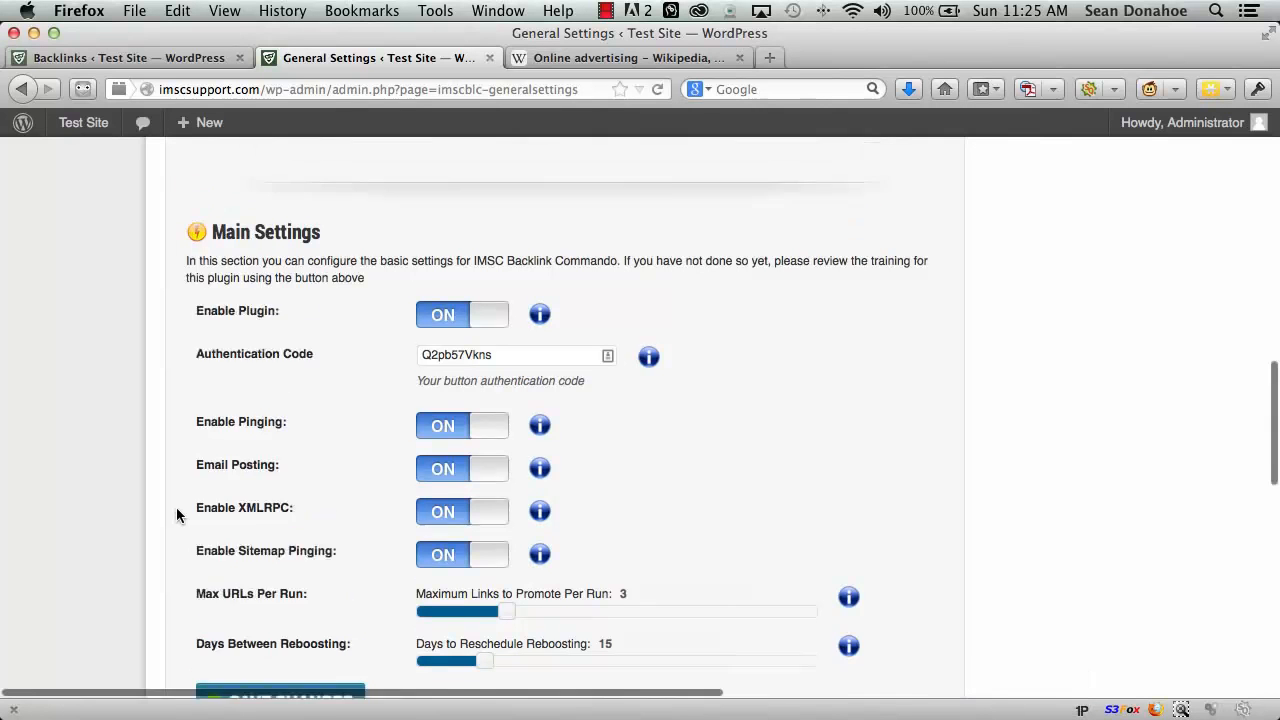
Show the browser's bookmarks toolbar and add the Boost A Link! bookmarklet to it.
scroll(177, 514, "up", 6)
scroll(180, 528, "down", 2)
scroll(180, 531, "up", 5)
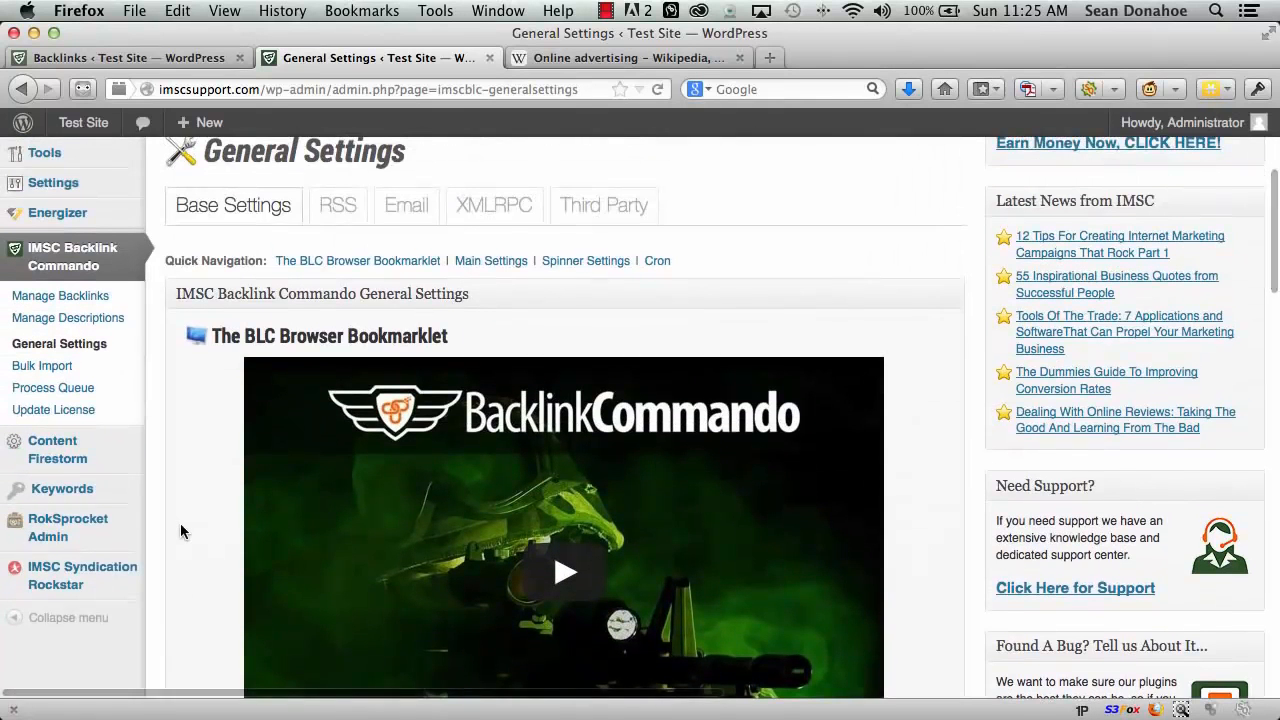
scroll(180, 531, "down", 1)
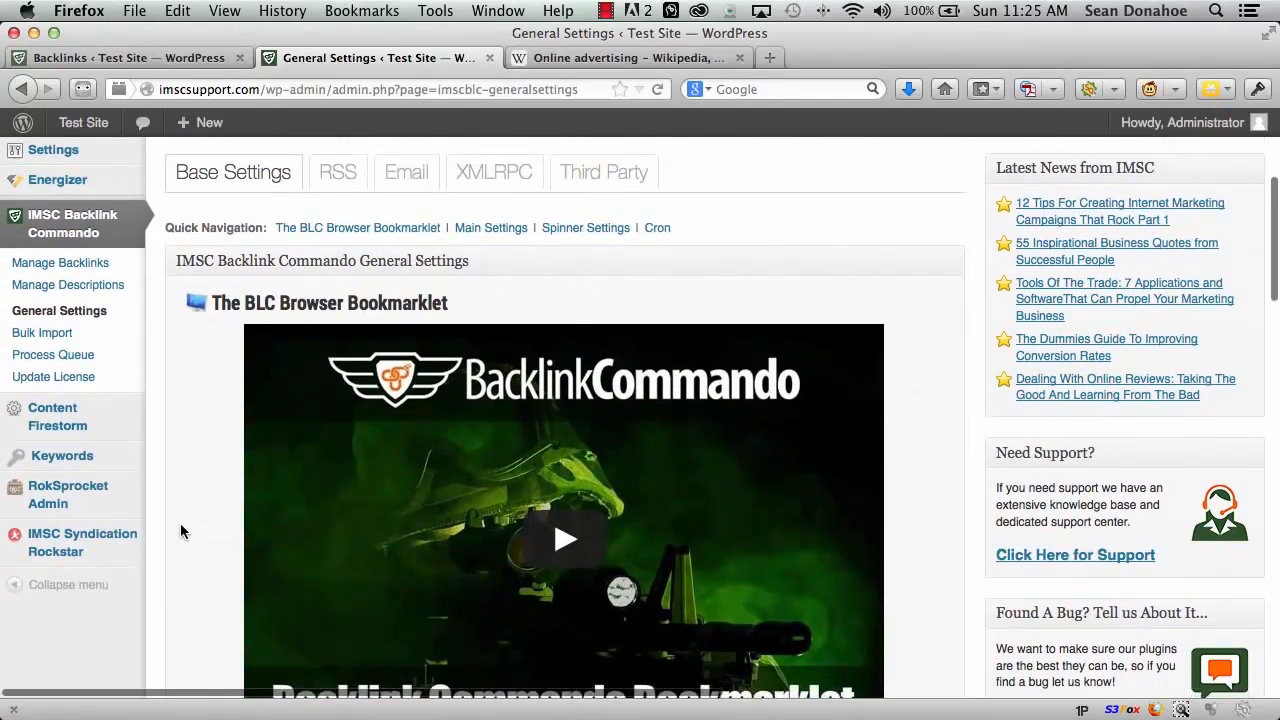
scroll(180, 531, "down", 5)
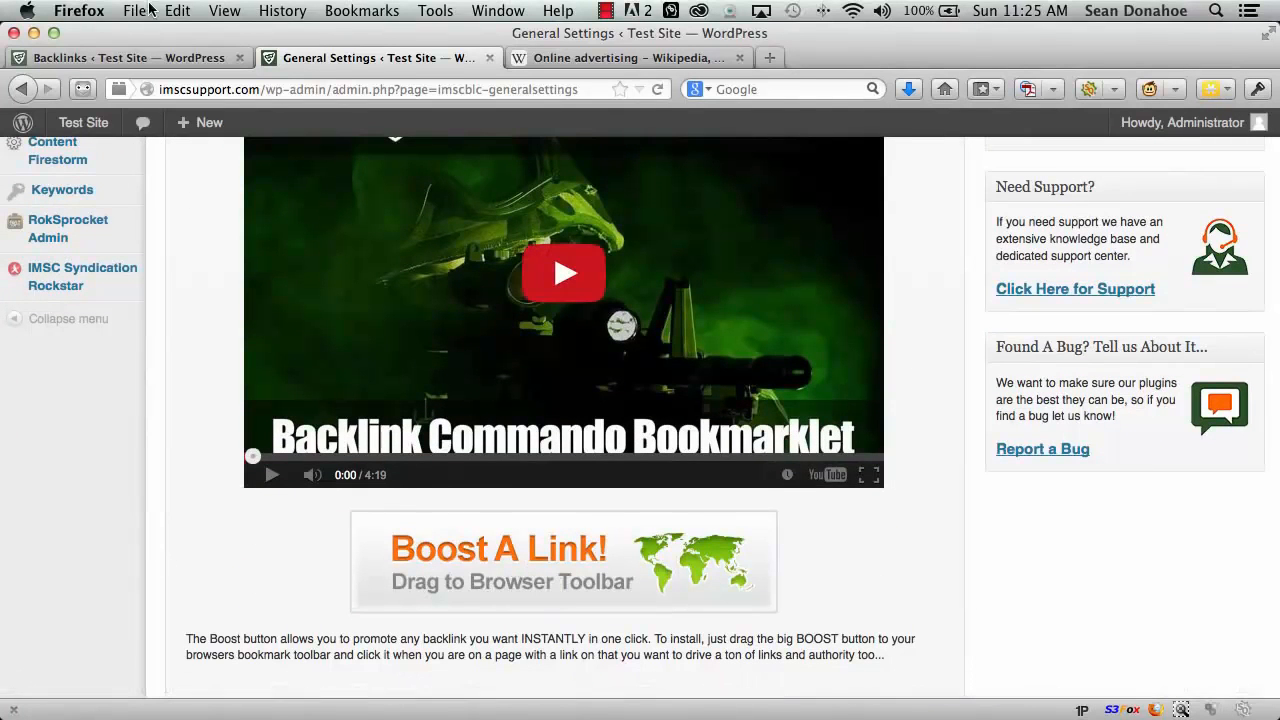
left_click(222, 12)
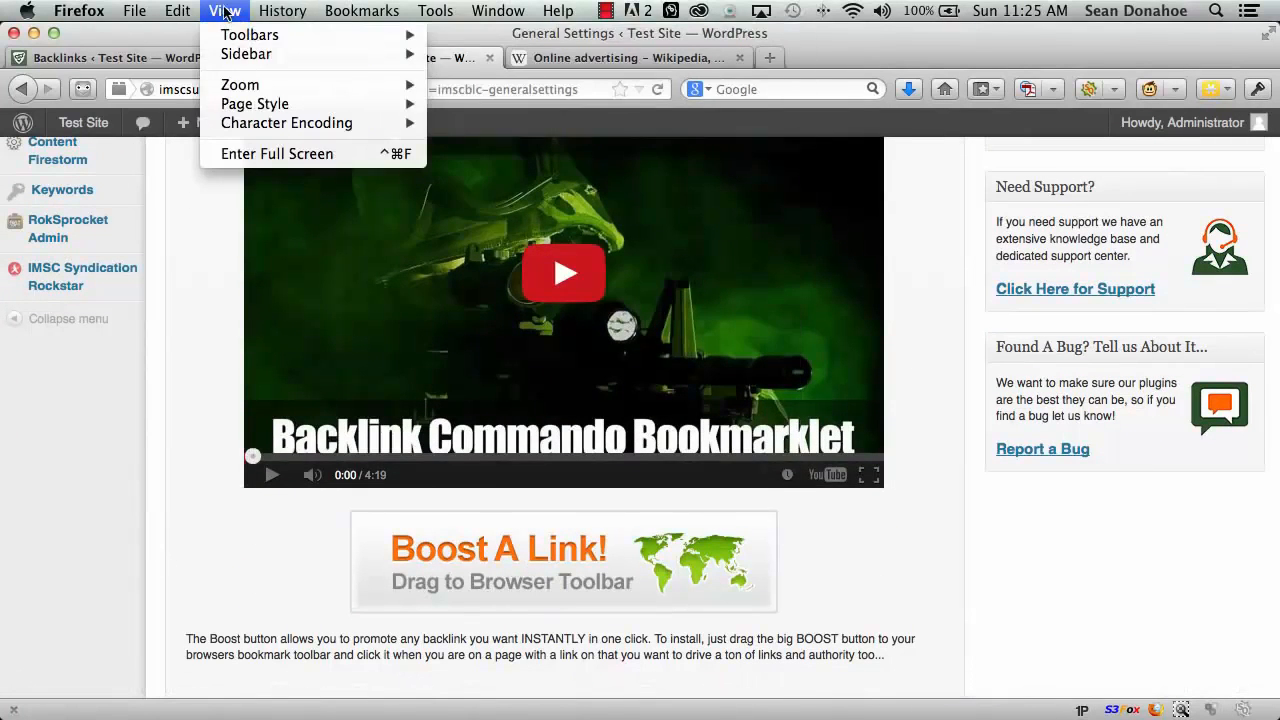
mouse_move(255, 35)
left_click(503, 61)
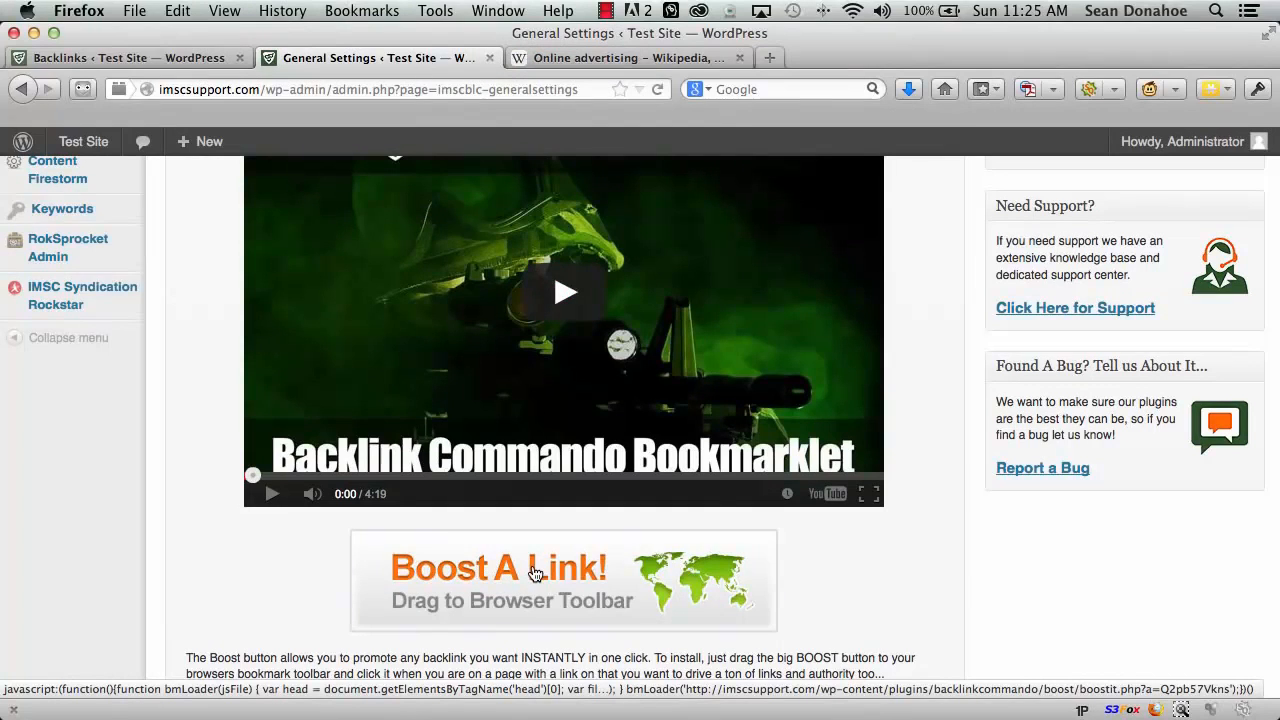
left_click_drag(533, 572, 12, 116)
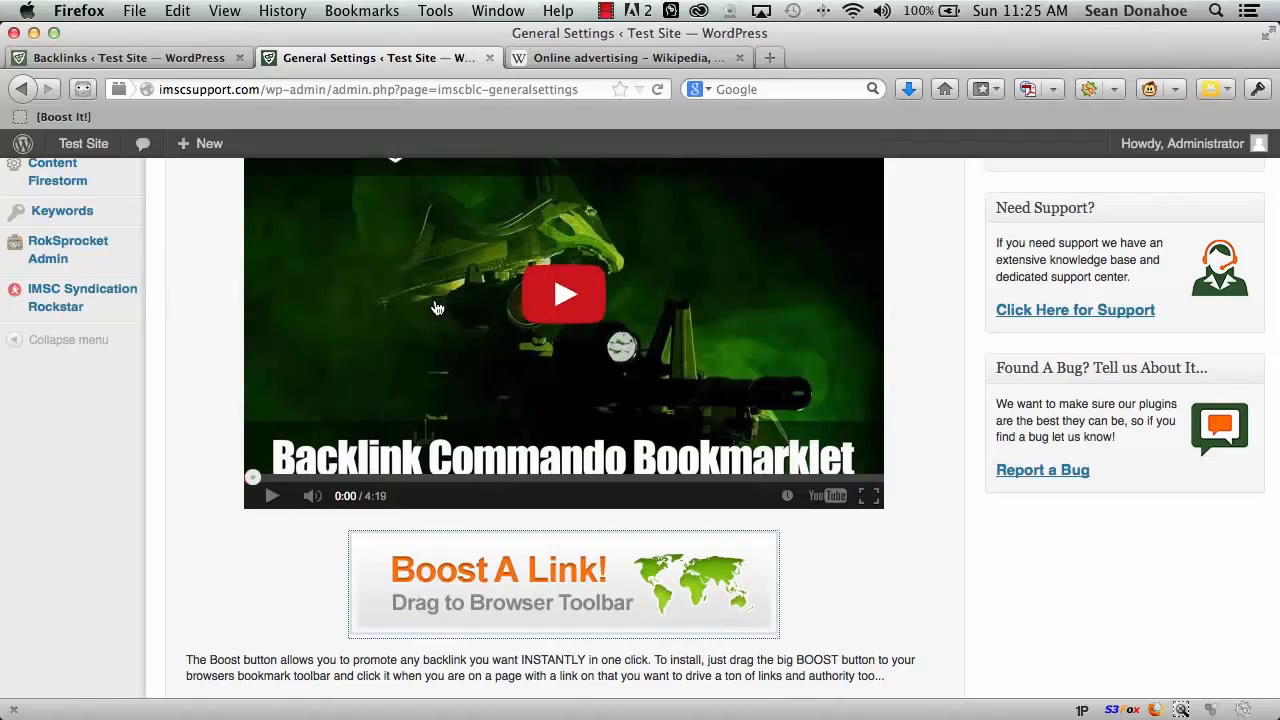
Select the first two paragraphs of Wikipedia's Online advertising article and open the Boost It! form with them as the description.
left_click(576, 58)
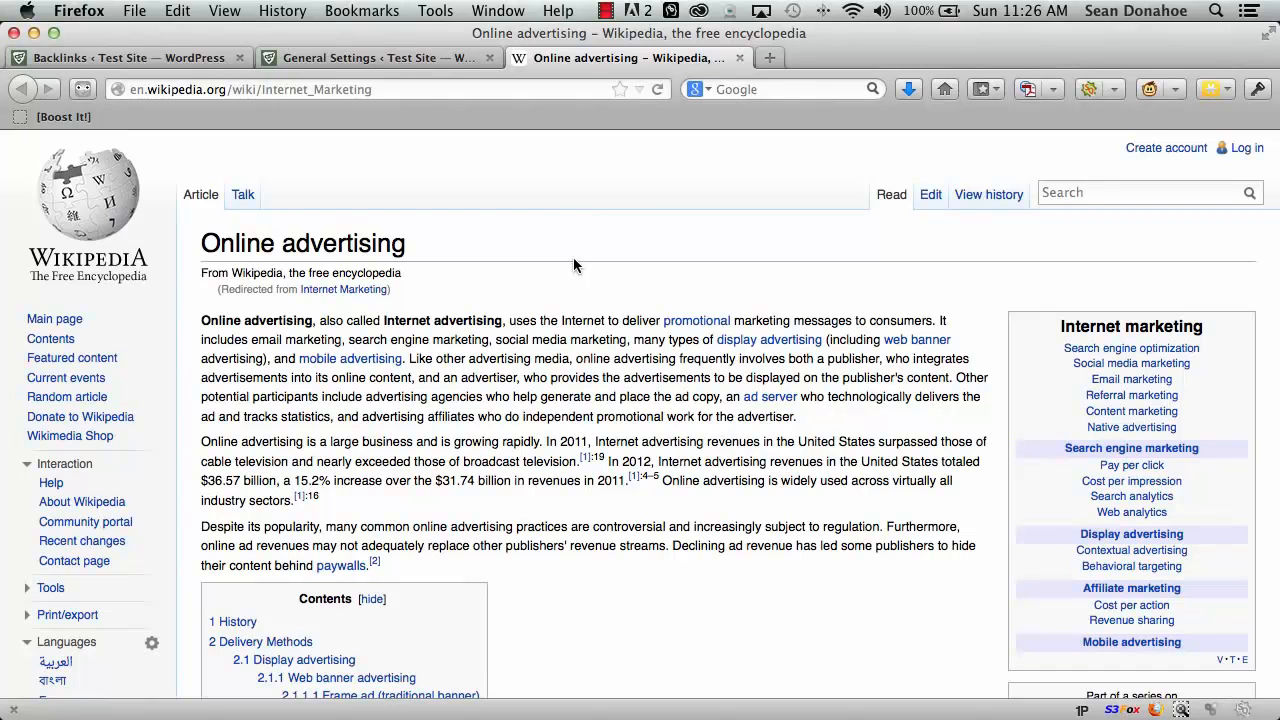
left_click(55, 118)
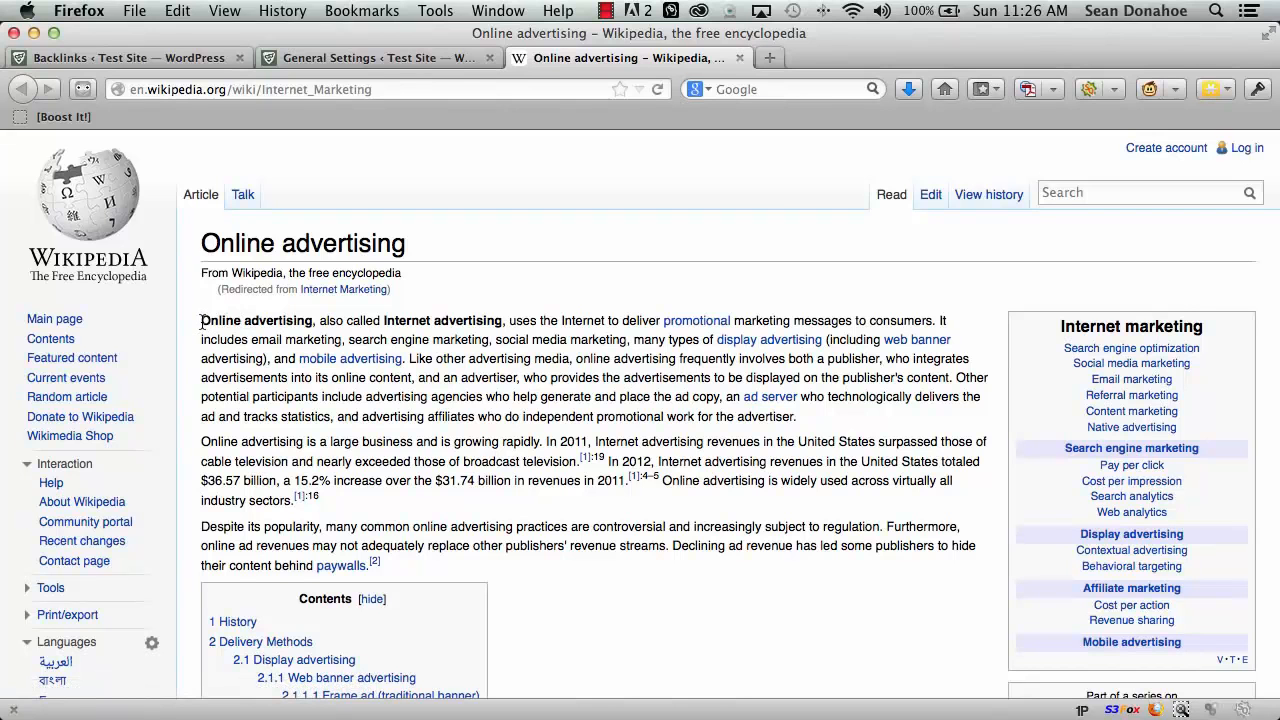
left_click_drag(201, 321, 352, 500)
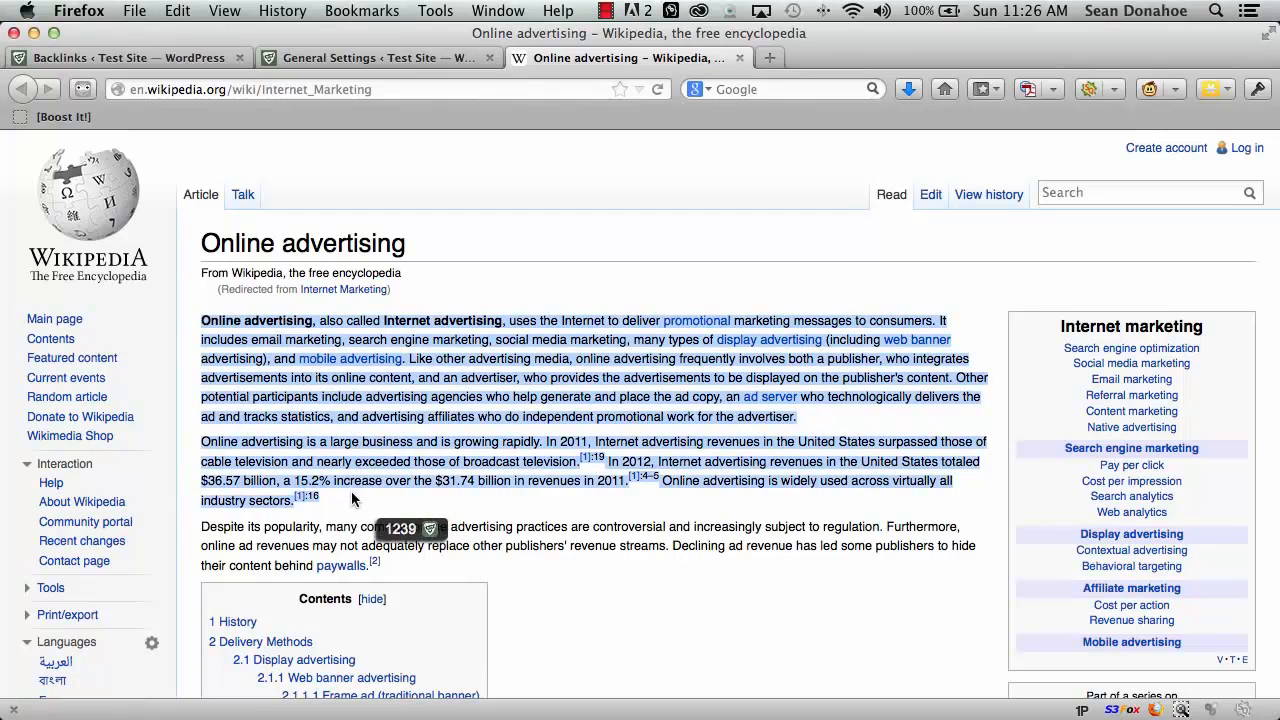
left_click(407, 535)
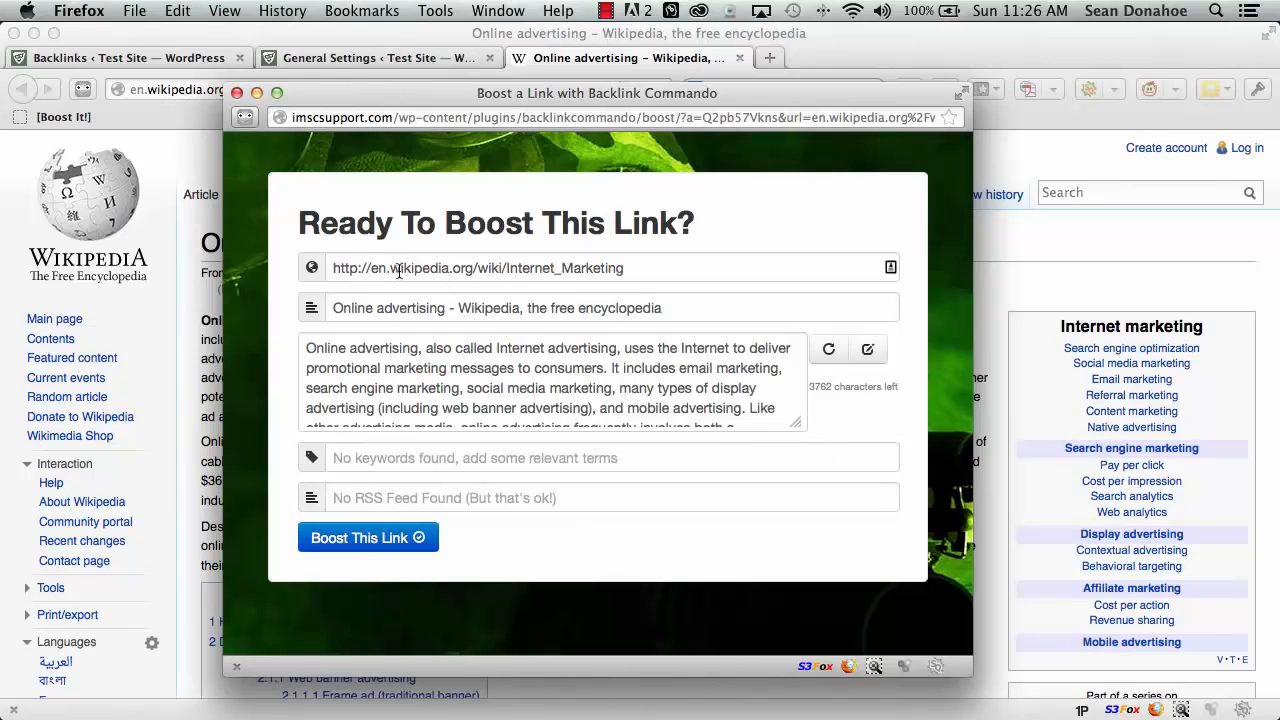
left_click_drag(306, 348, 698, 319)
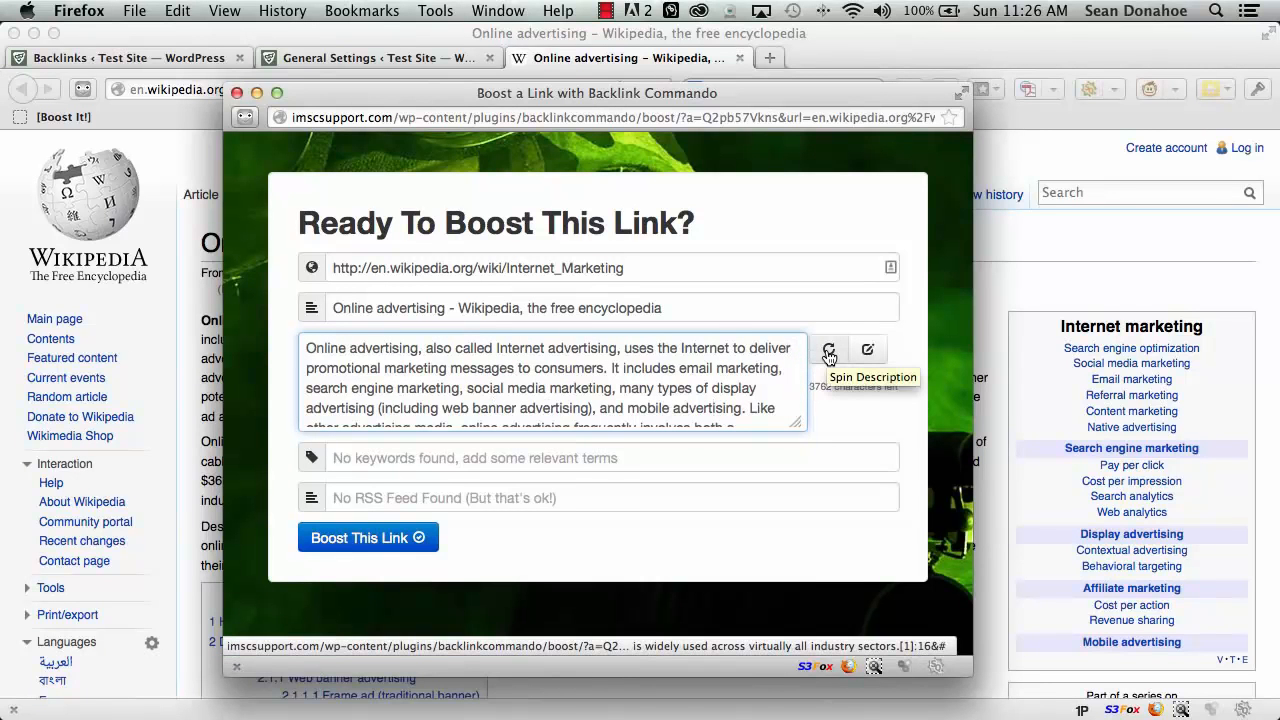
Spin the description, enter the keywords Internet Marketing, Online Marketing and the marketer's name, and submit the link for boosting.
left_click(829, 353)
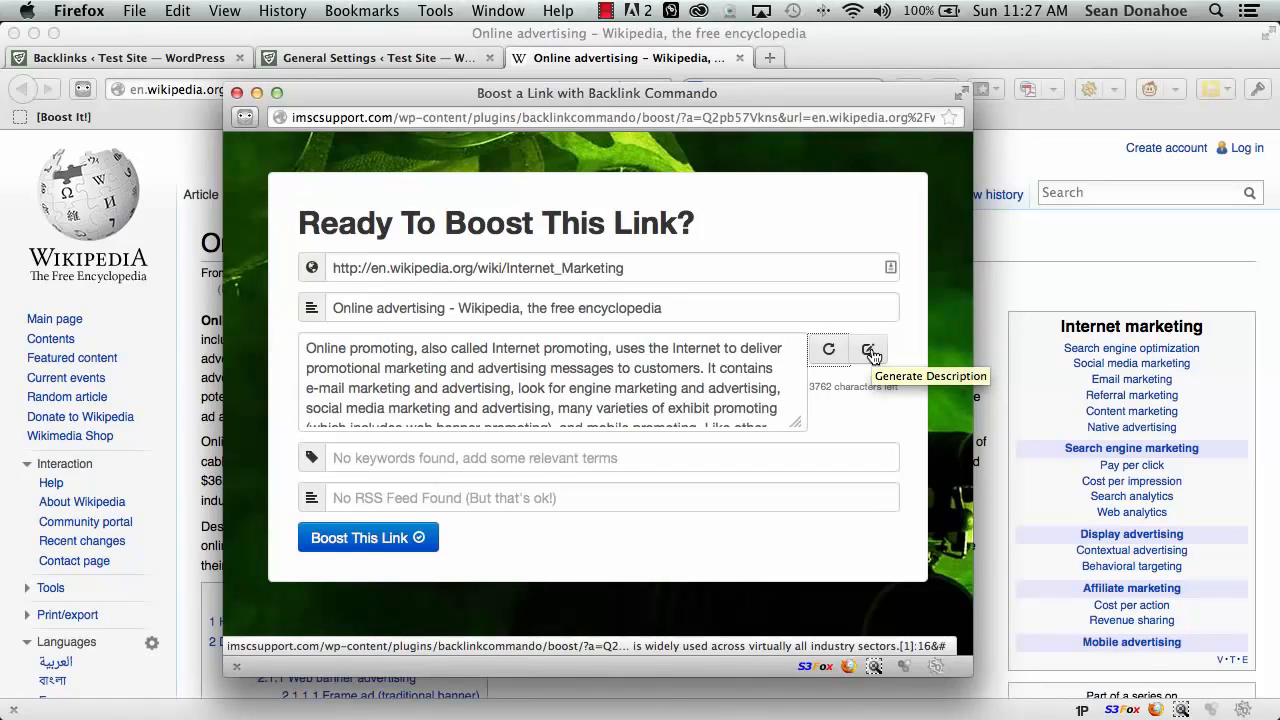
left_click(413, 452)
type("Inter")
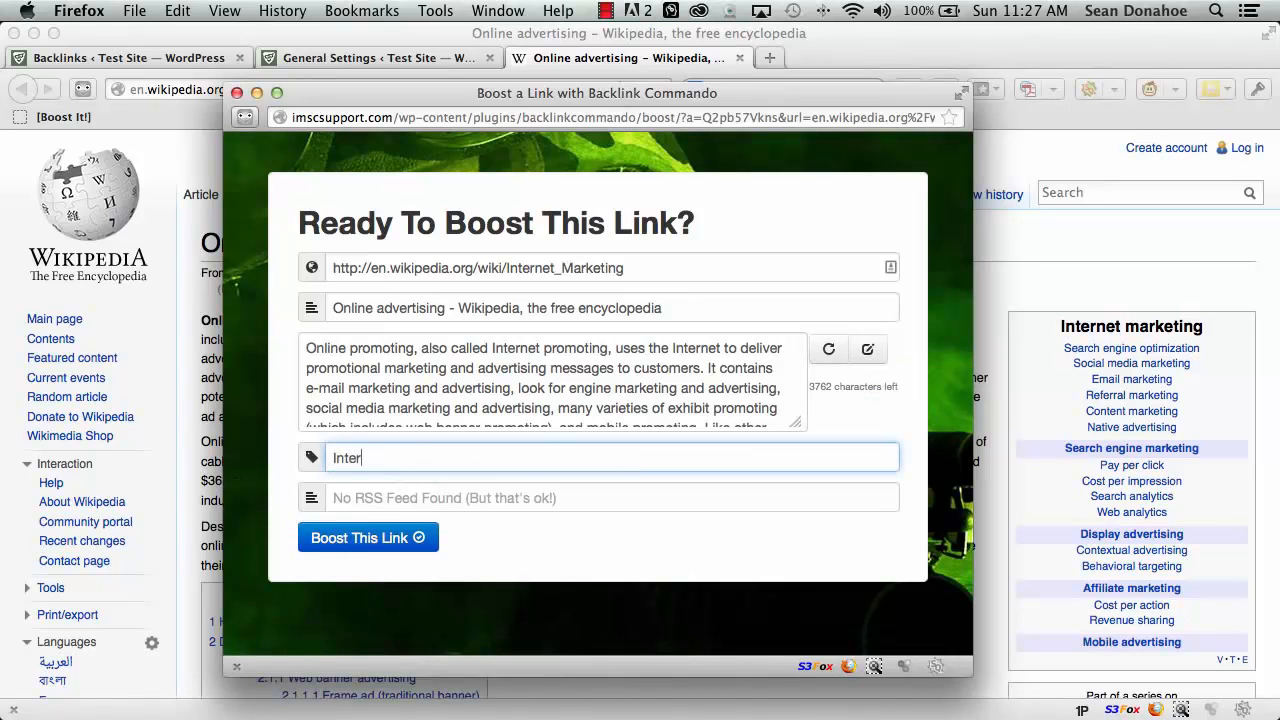
type("net Marketing, Online Marketing, Sean Donahoe")
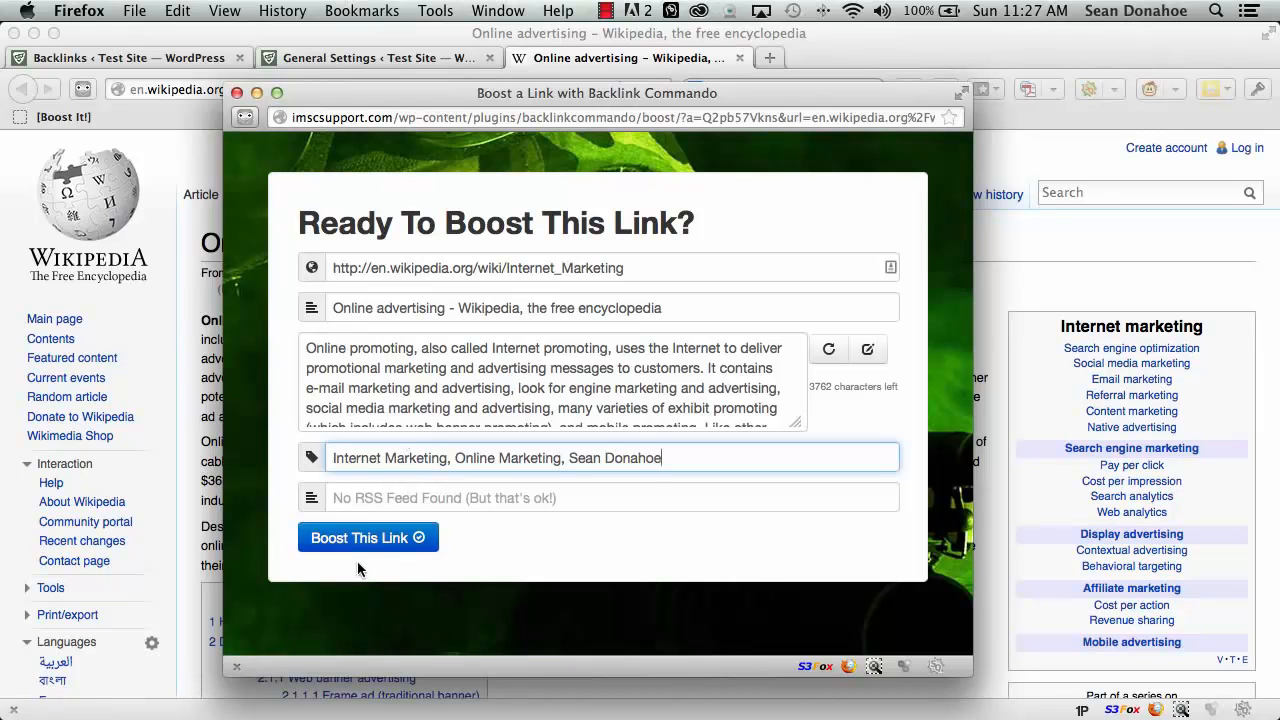
left_click(355, 545)
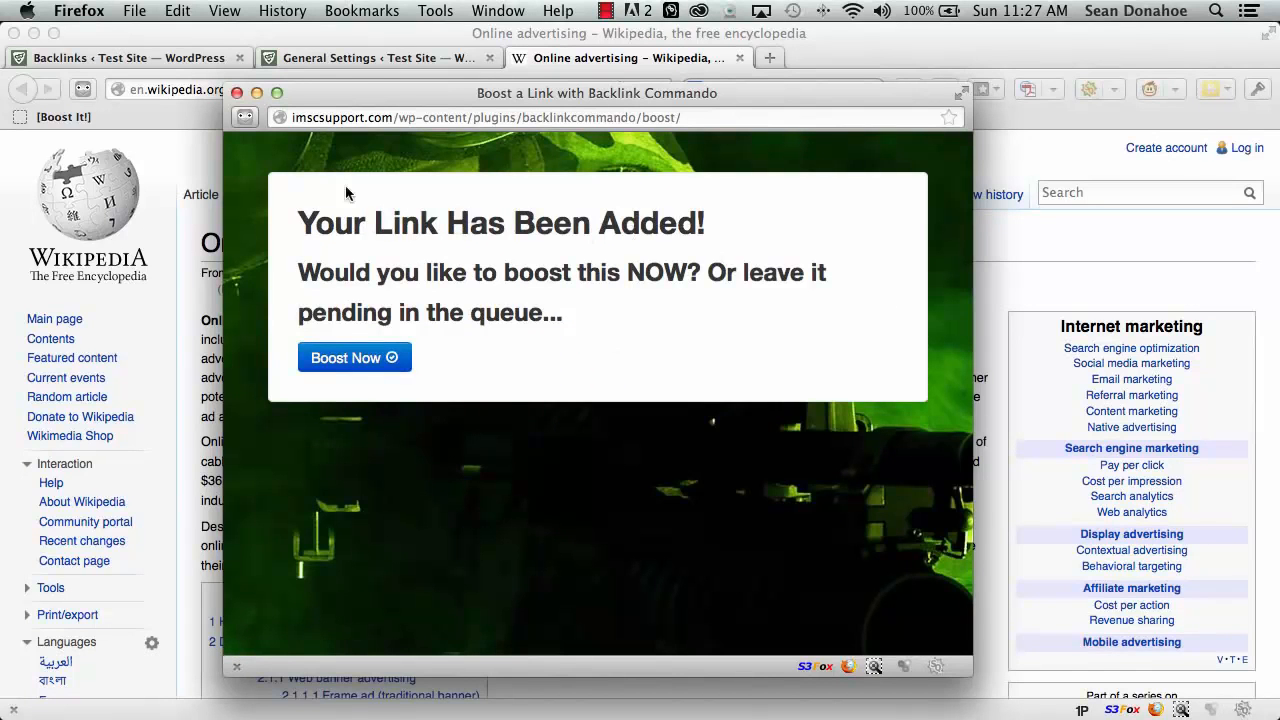
Reload the backlinks list, open the new Online advertising entry for editing and review its title, URL, description and tags, then return to the list.
left_click(262, 60)
left_click(130, 58)
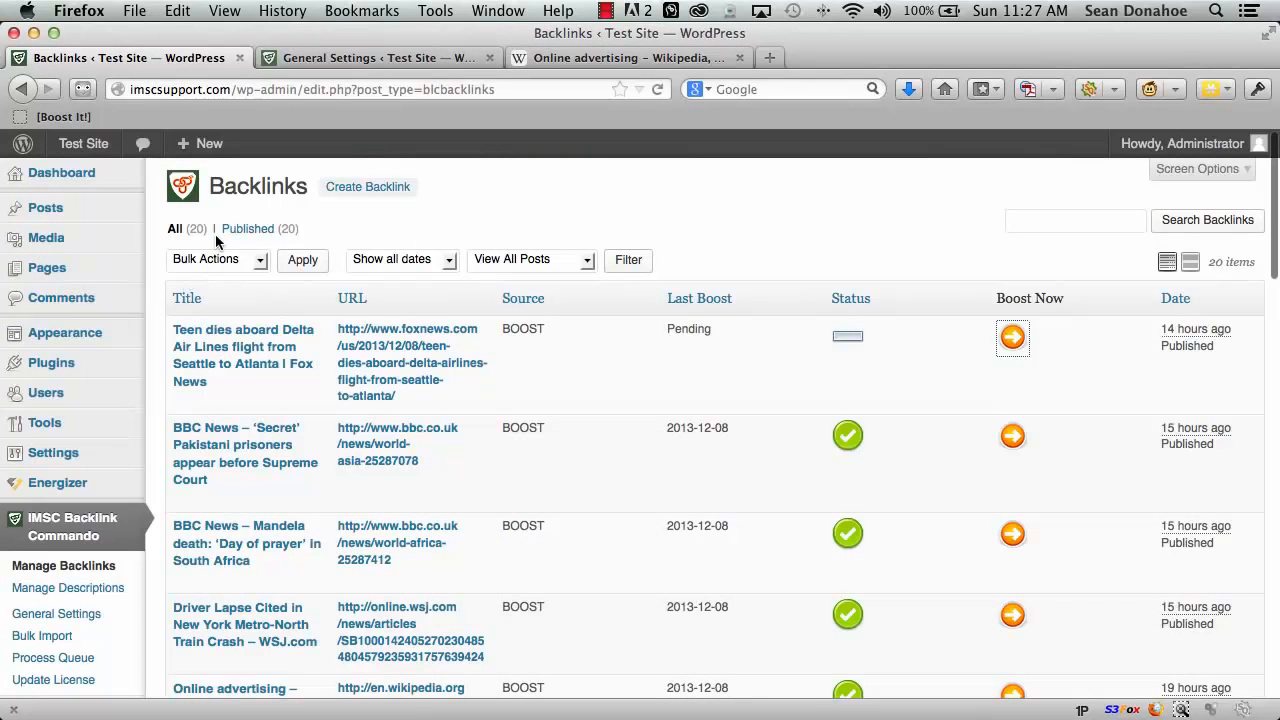
left_click(36, 570)
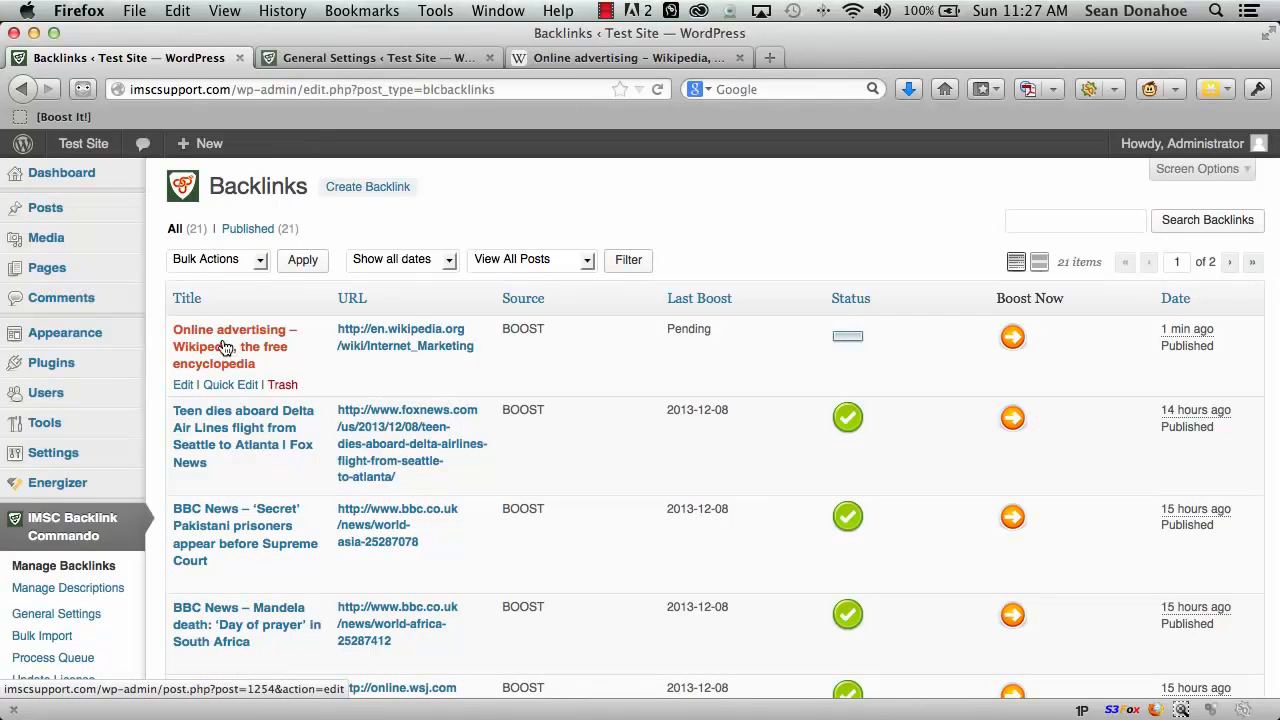
left_click(185, 385)
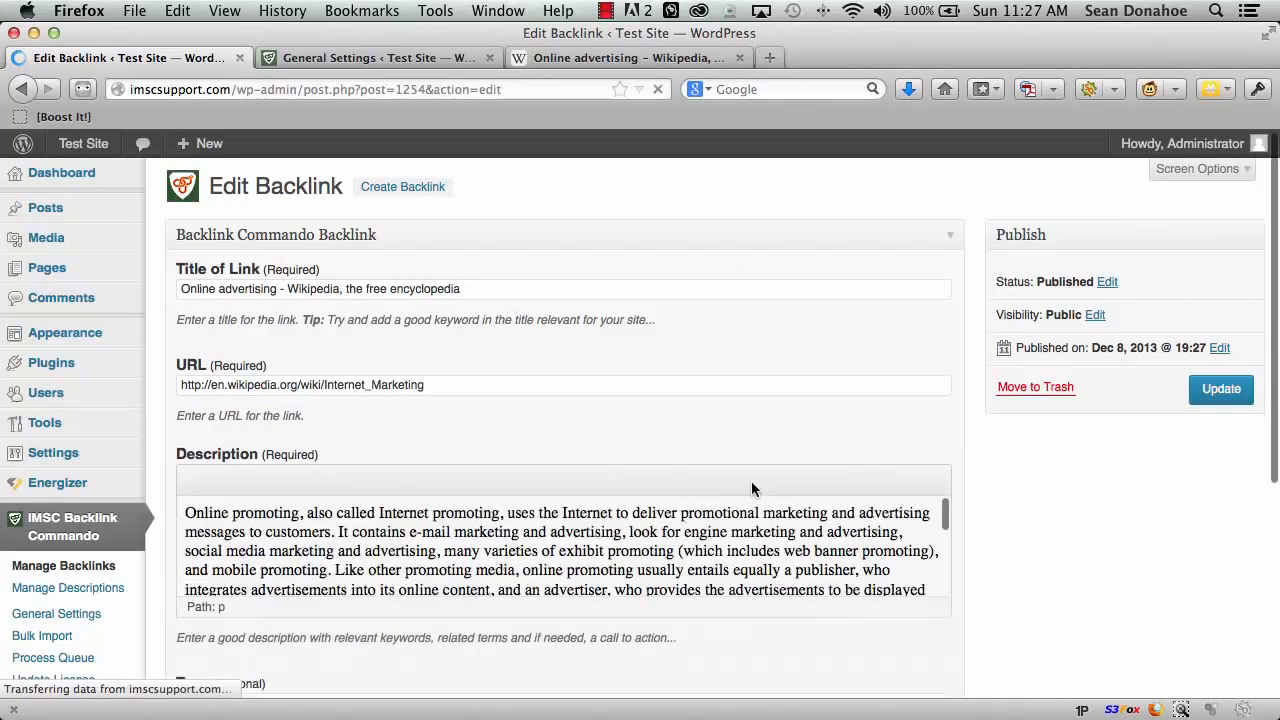
scroll(536, 576, "down", 10)
scroll(538, 582, "up", 10)
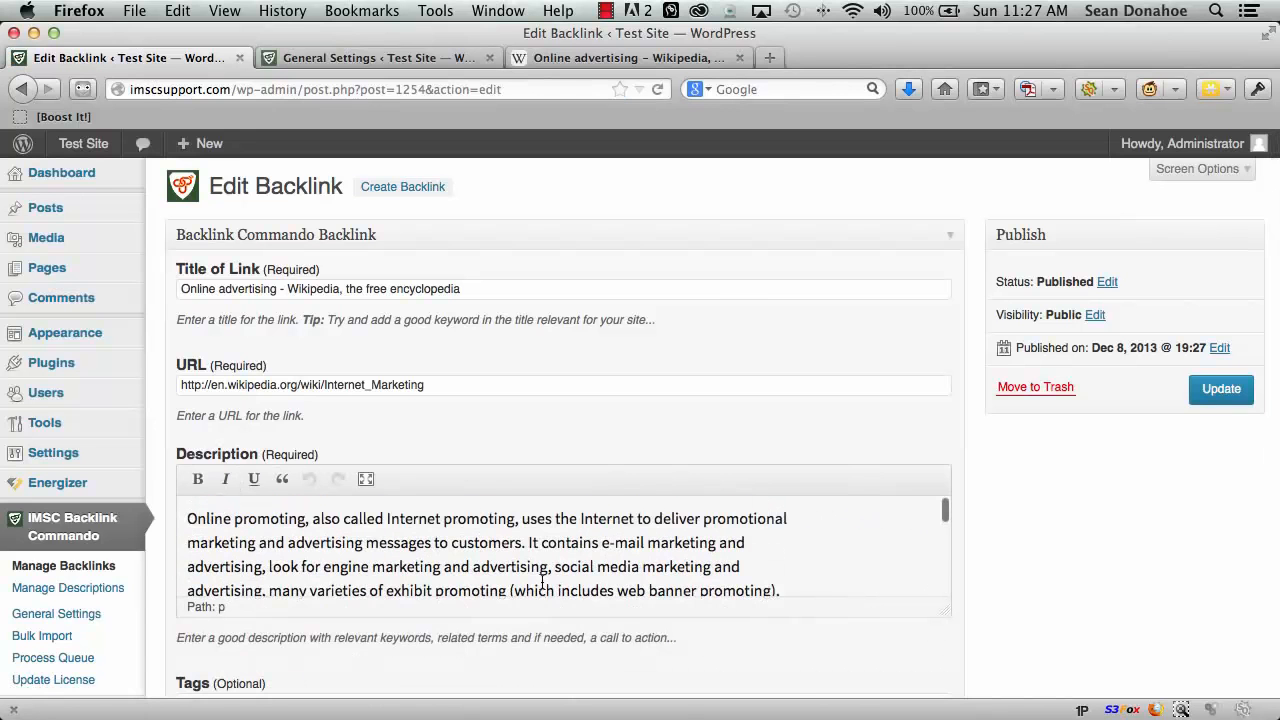
scroll(1020, 714, "down", 2)
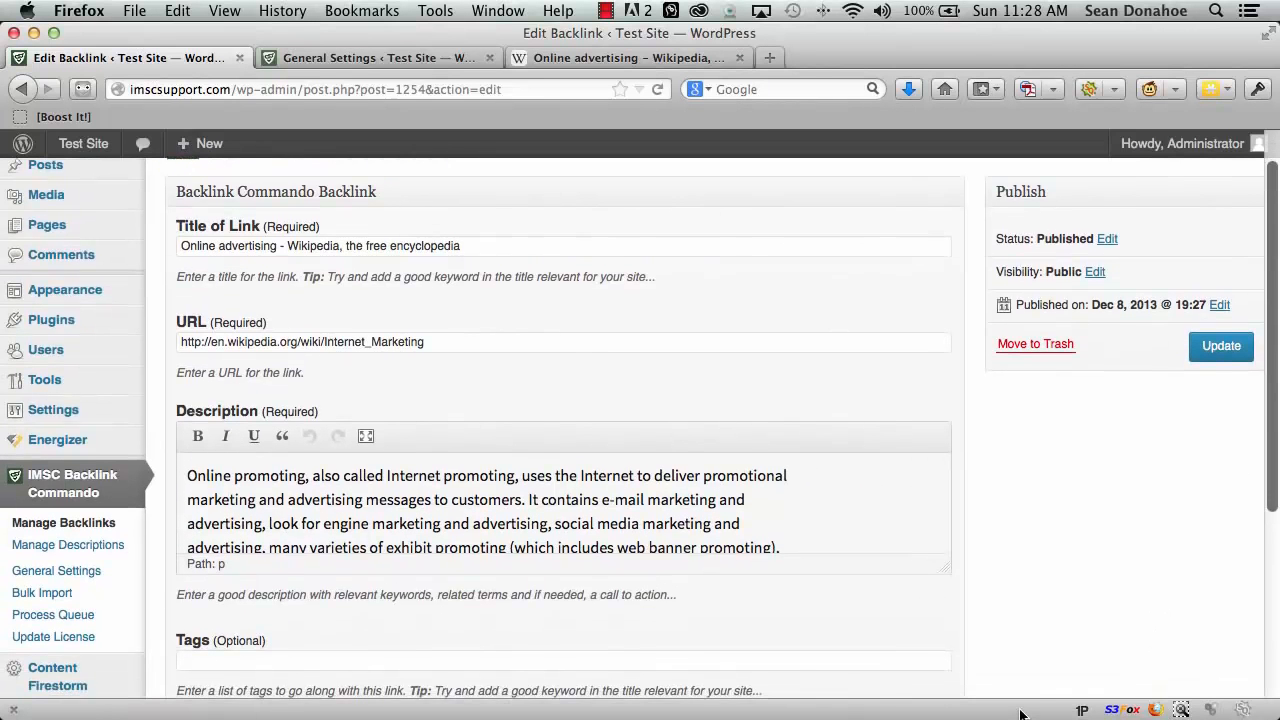
scroll(1041, 585, "down", 5)
scroll(1079, 617, "up", 6)
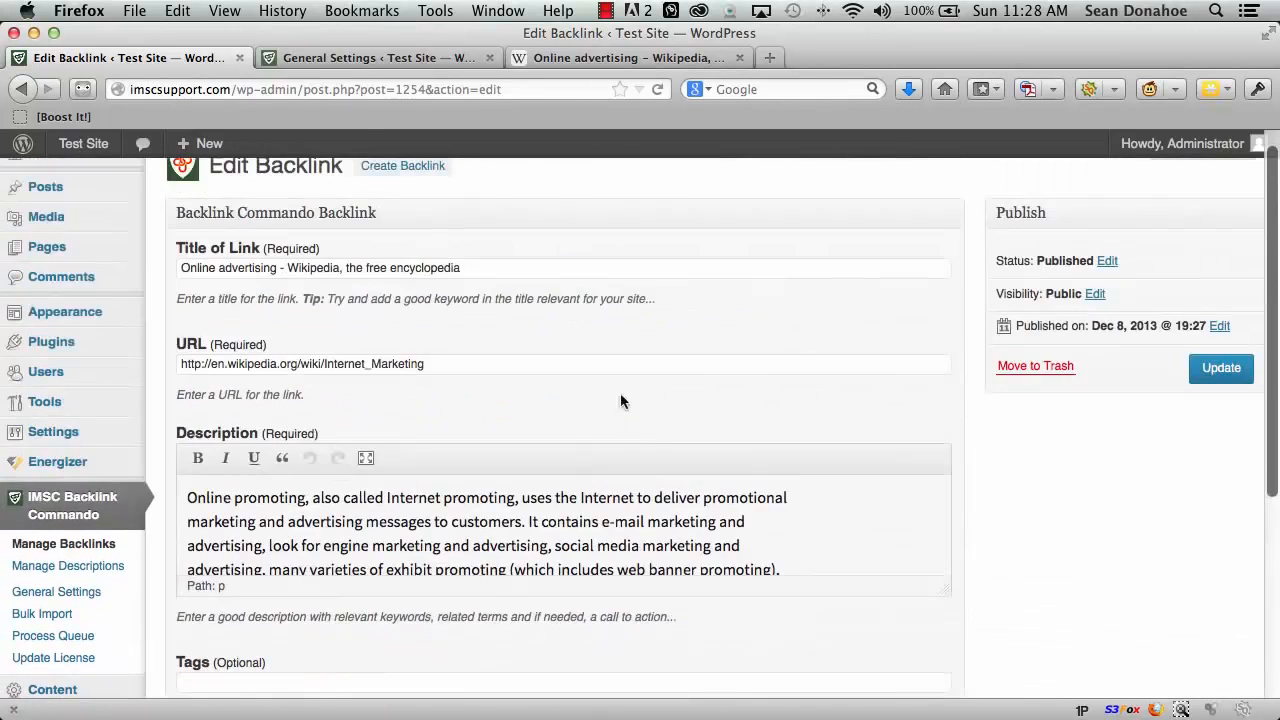
left_click(23, 91)
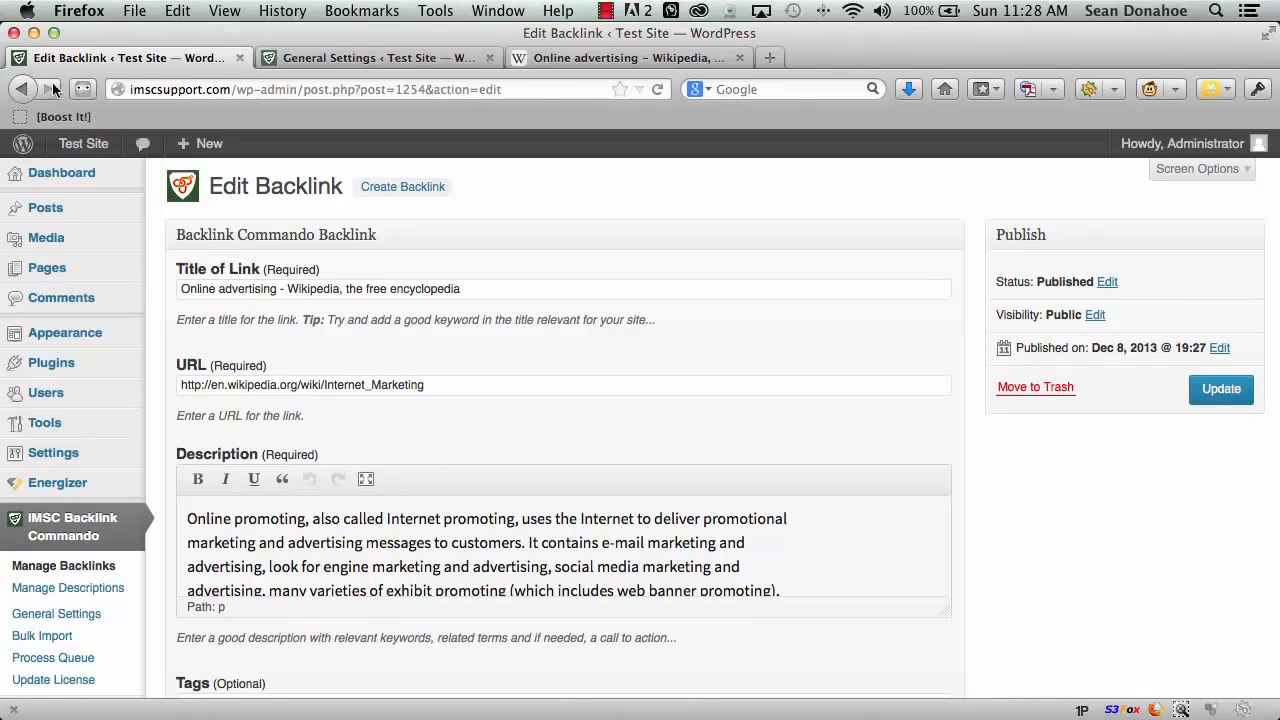
Return to the Boost a Link window and boost the newly added Wikipedia link immediately.
key("ctrl+Up")
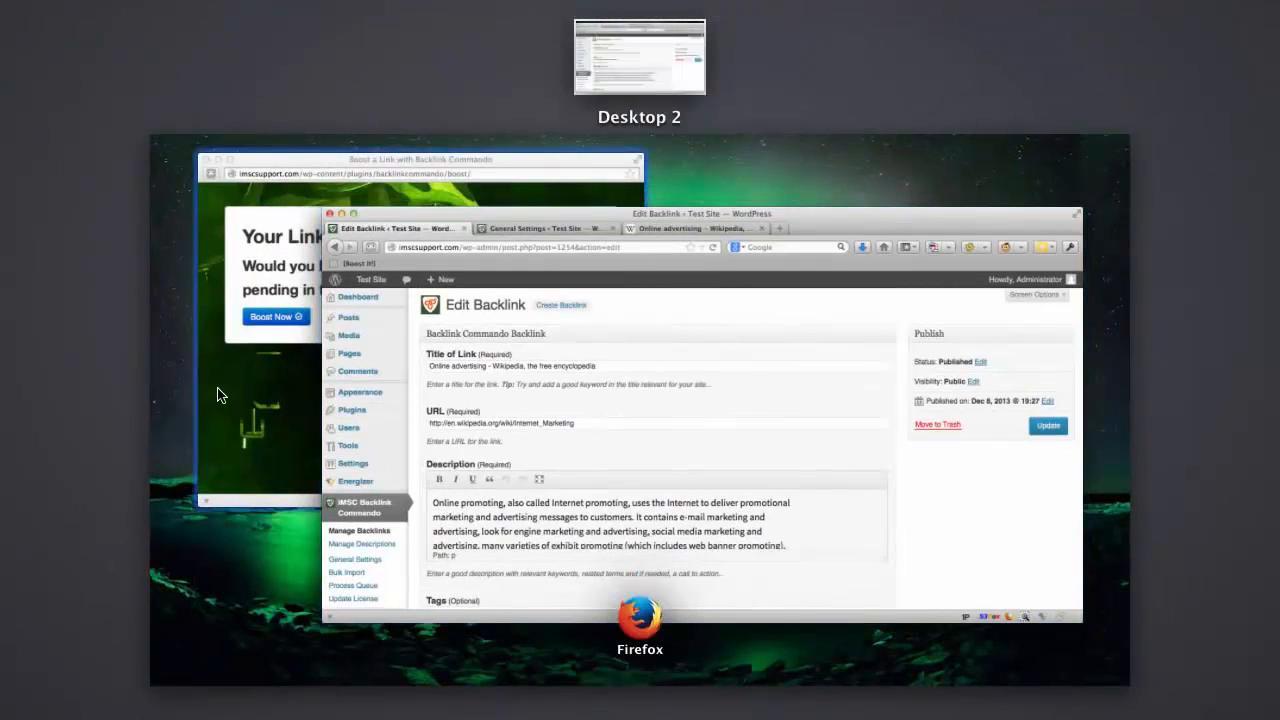
left_click(222, 398)
left_click(366, 368)
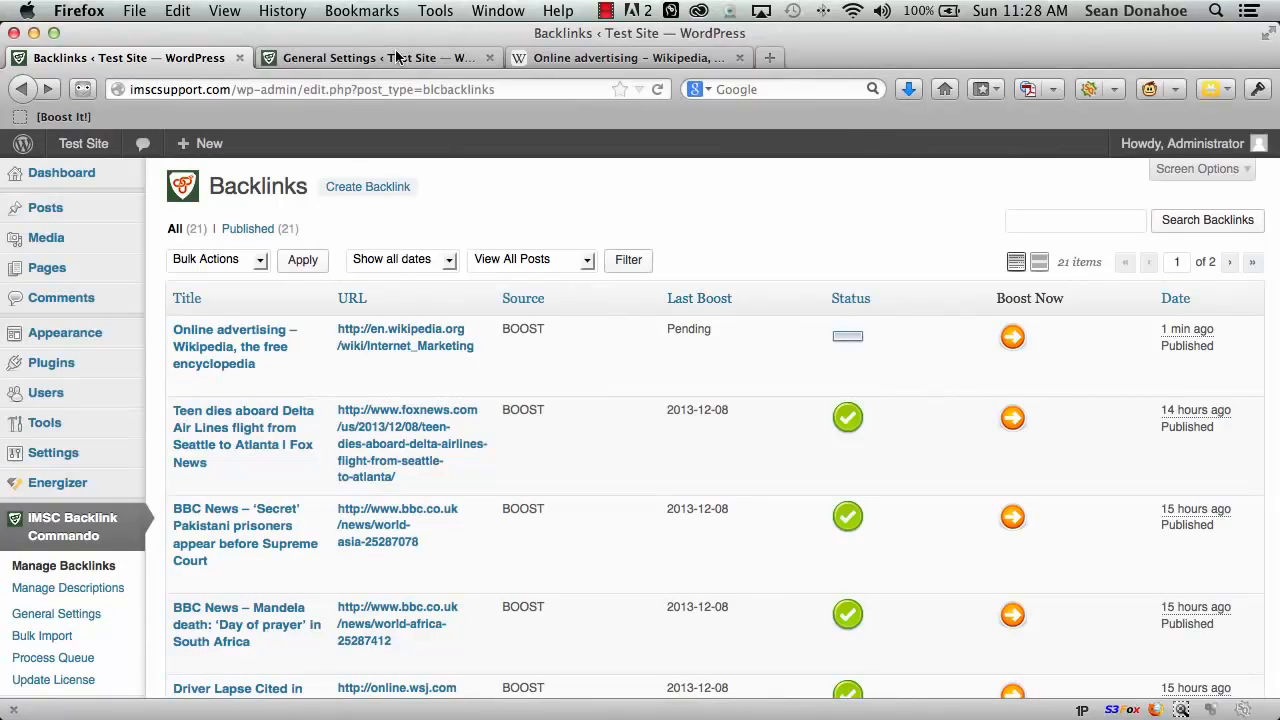
Read through the boost's processing log from its start and reload the backlinks list to check the link's status.
key("ctrl+Down")
left_click(232, 364)
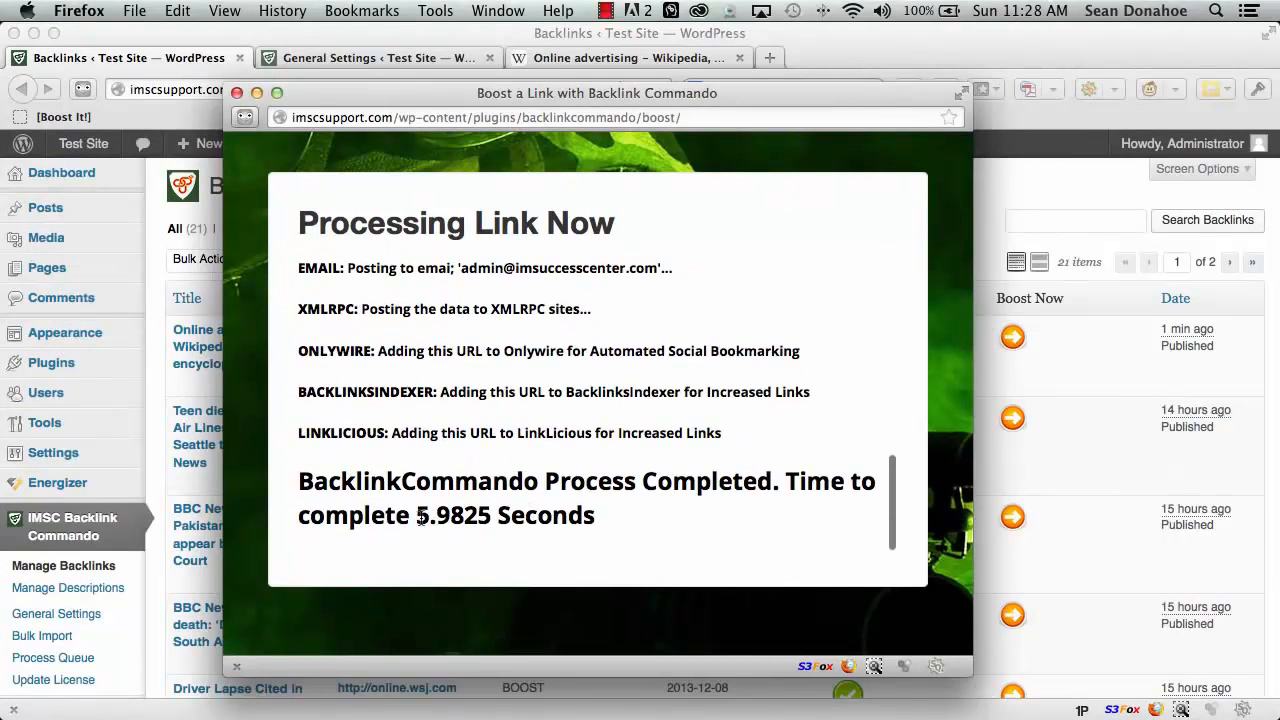
scroll(591, 440, "up", 10)
scroll(591, 440, "up", 3)
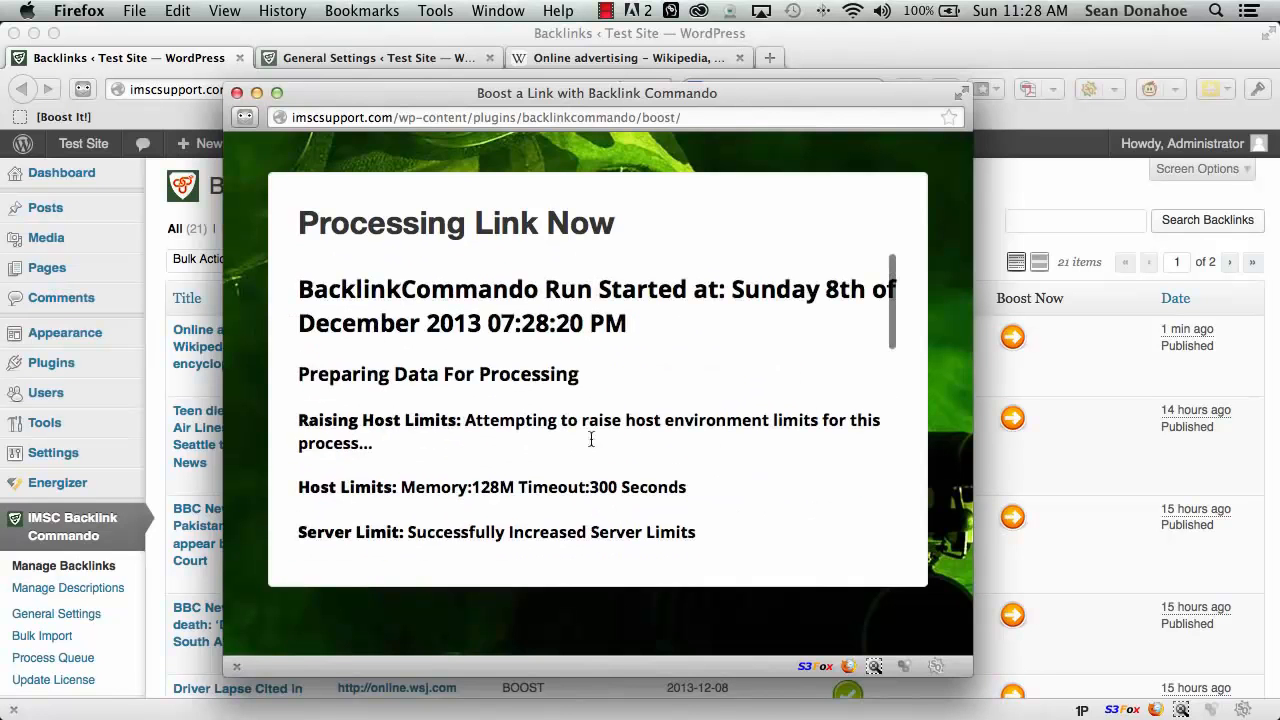
left_click(1015, 176)
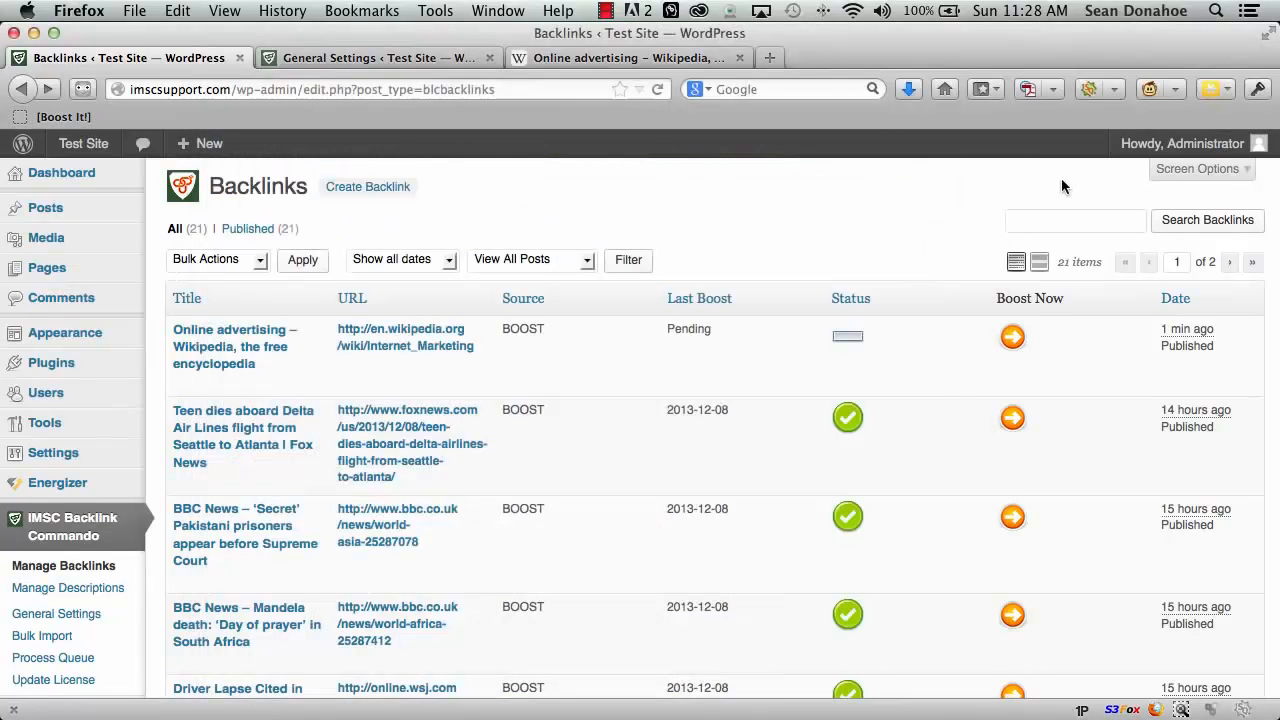
left_click(658, 88)
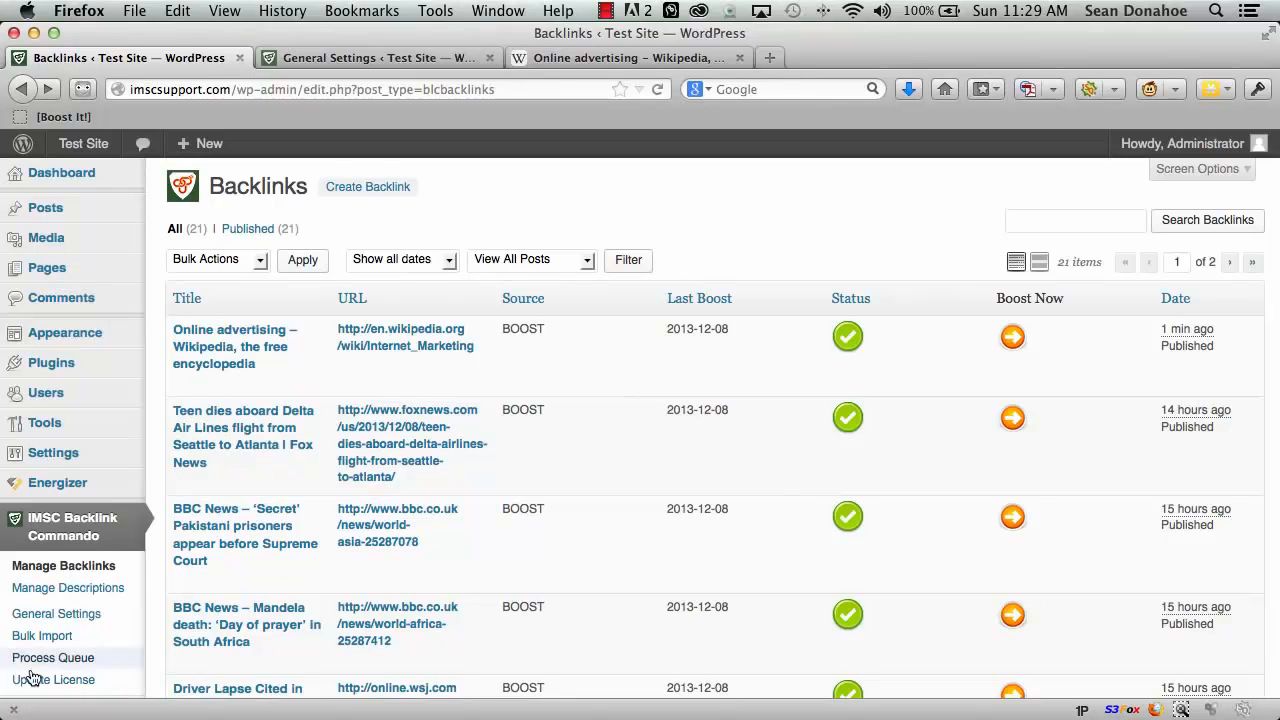
Open Bulk Import and enter the address of Wikipedia's Pay per click article as the first link.
left_click(40, 638)
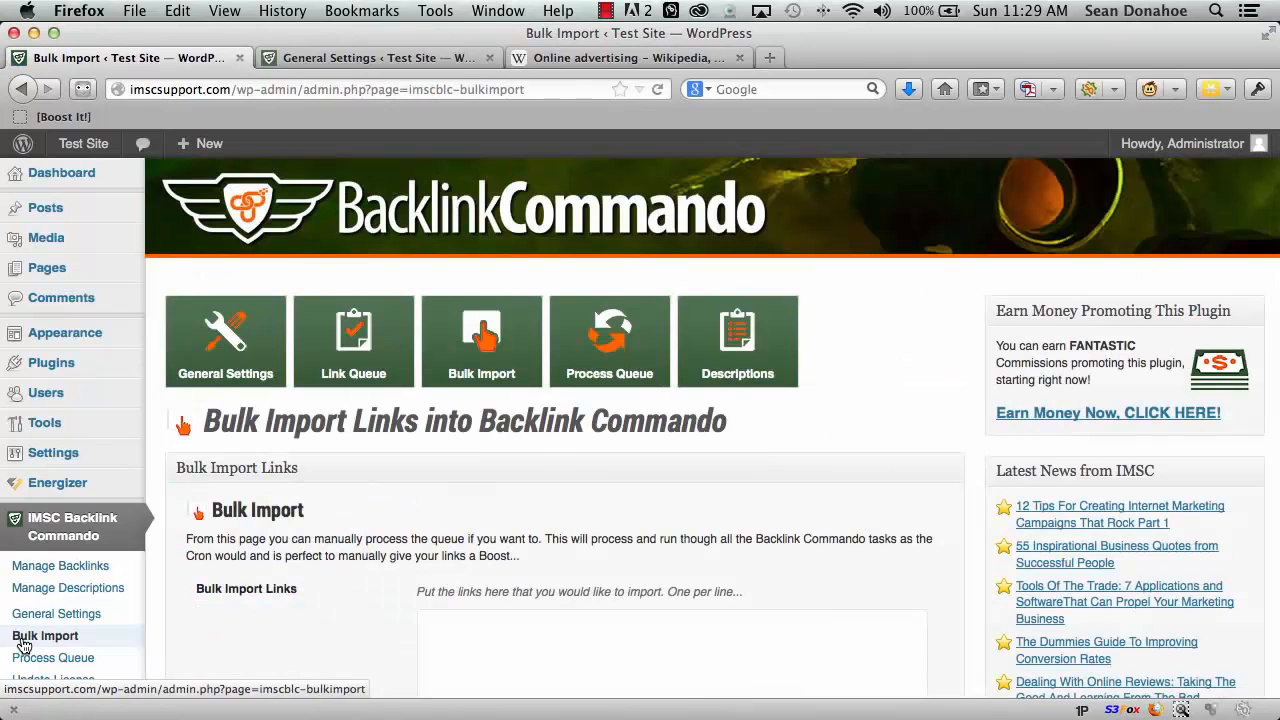
scroll(522, 588, "down", 5)
left_click(534, 377)
type("http:")
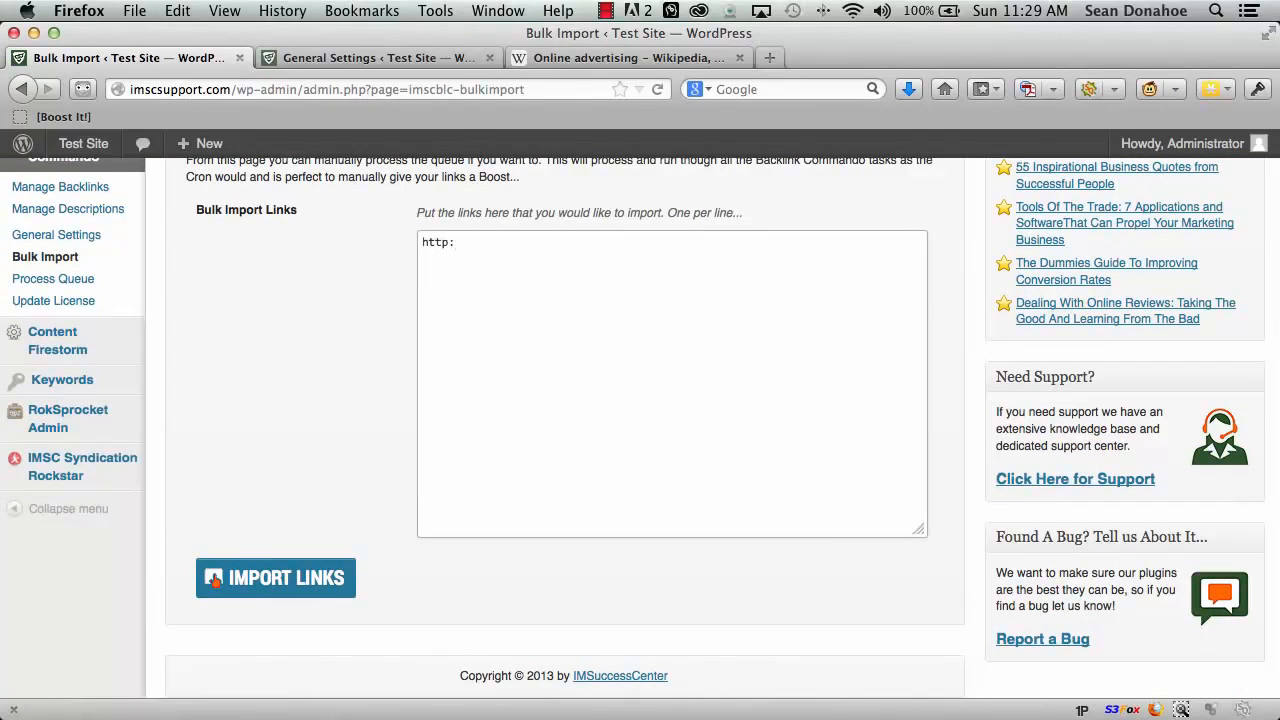
left_click(618, 62)
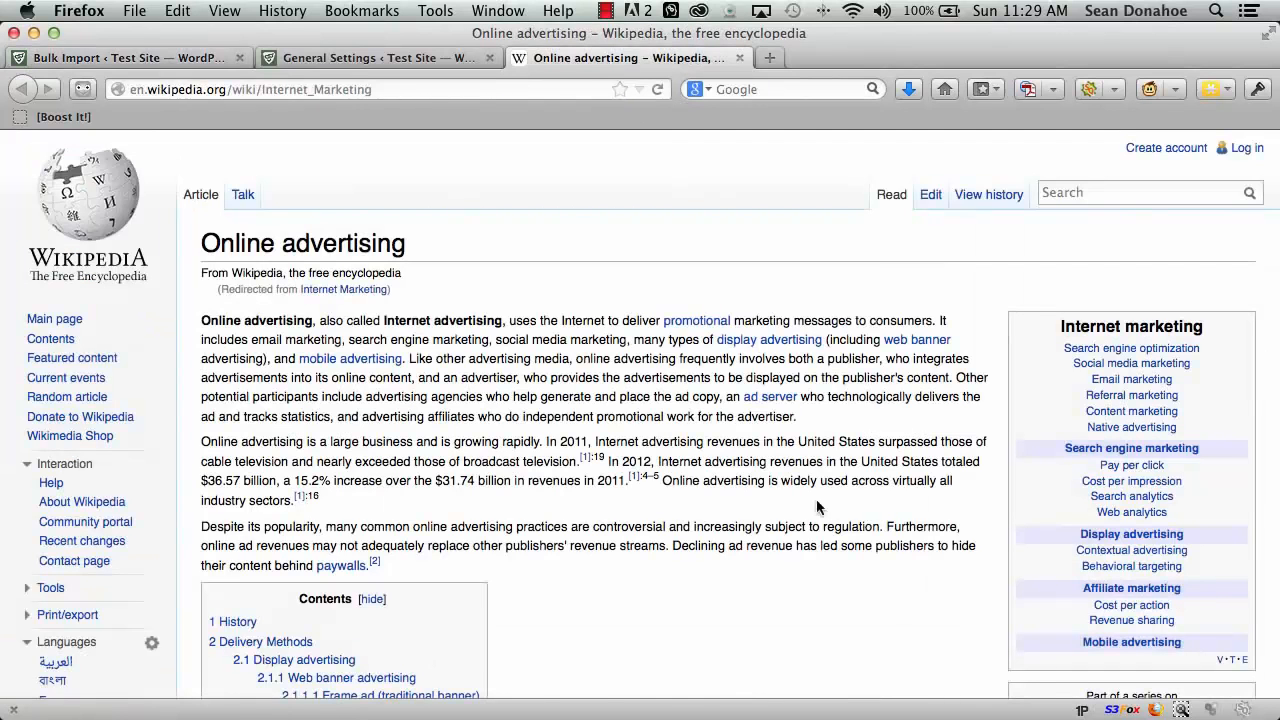
left_click(1113, 465)
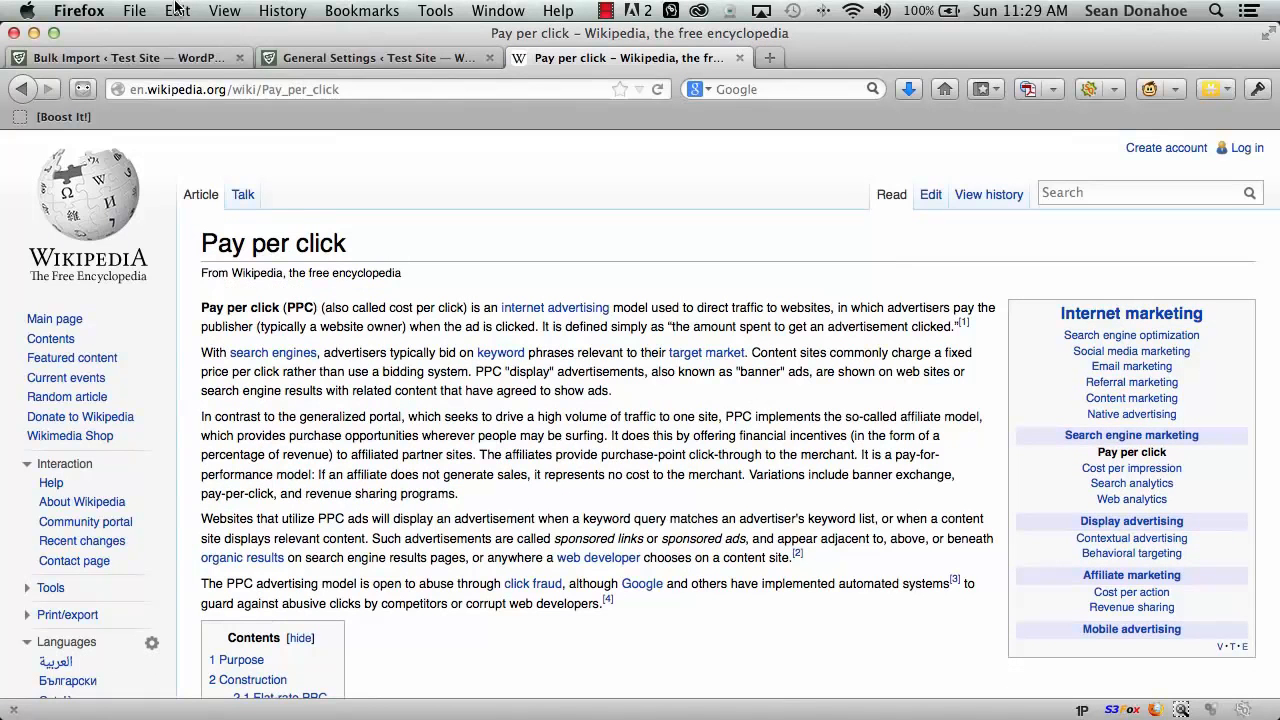
left_click(226, 86)
key("super+c")
left_click(328, 60)
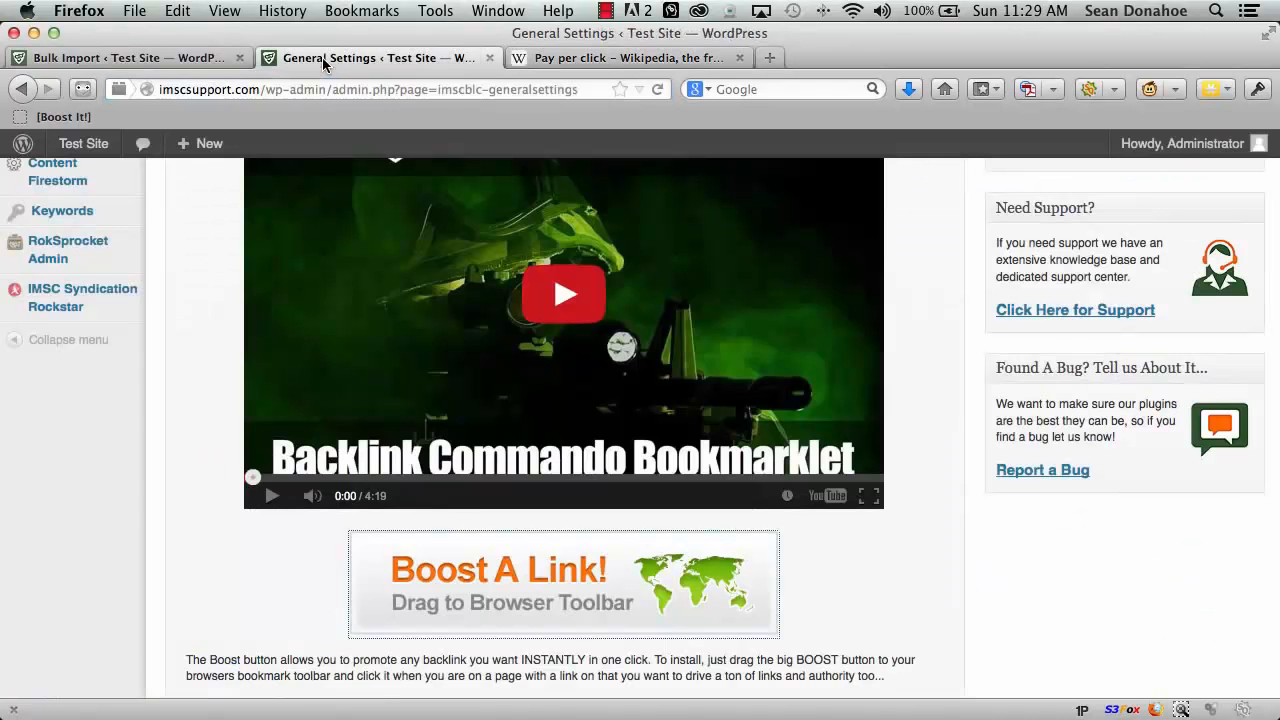
left_click(156, 58)
key("super+a")
key("super+v")
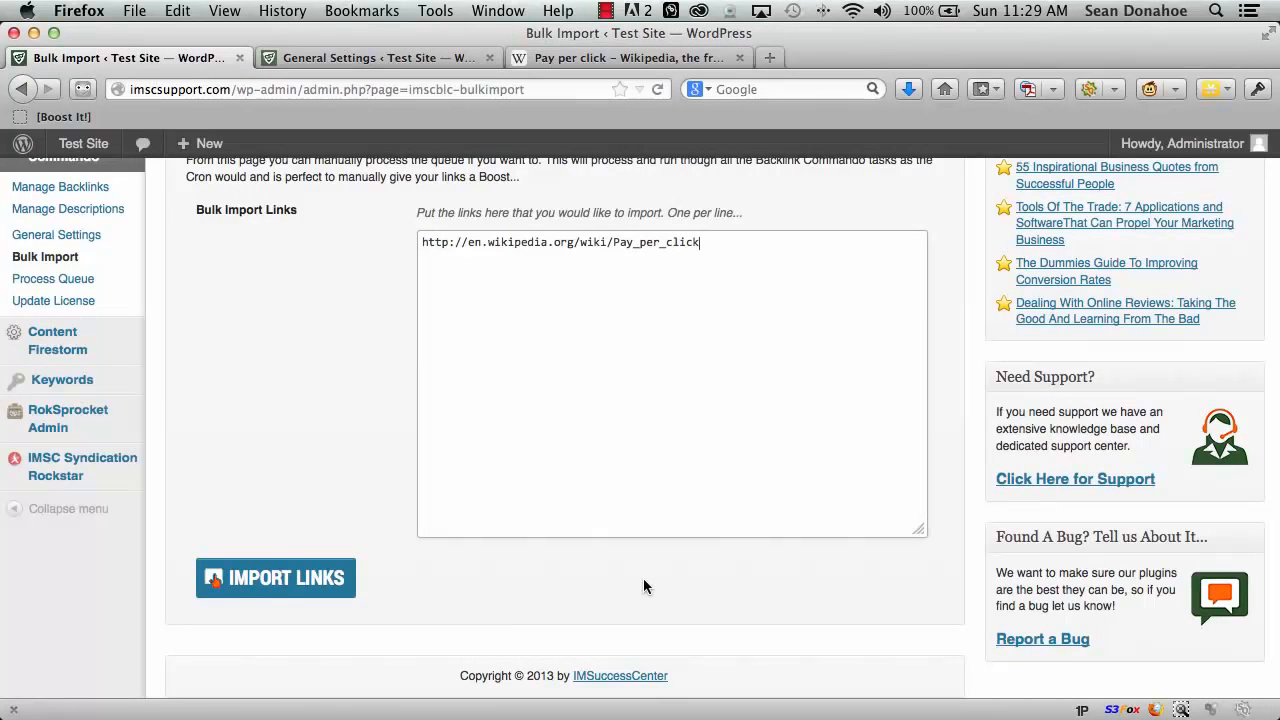
Add the address of Wikipedia's Content marketing article on a second line of the import list, and close the General Settings page.
left_click(585, 60)
left_click(1158, 402)
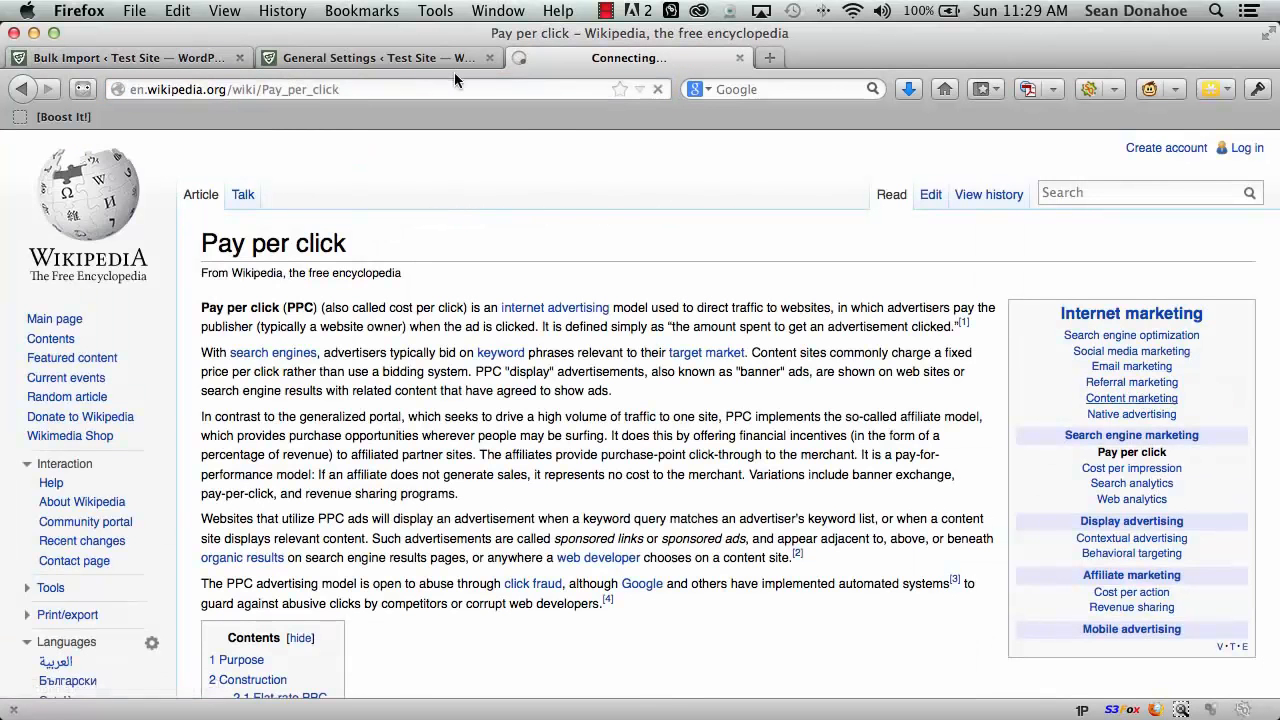
left_click(359, 89)
key("ctrl+c")
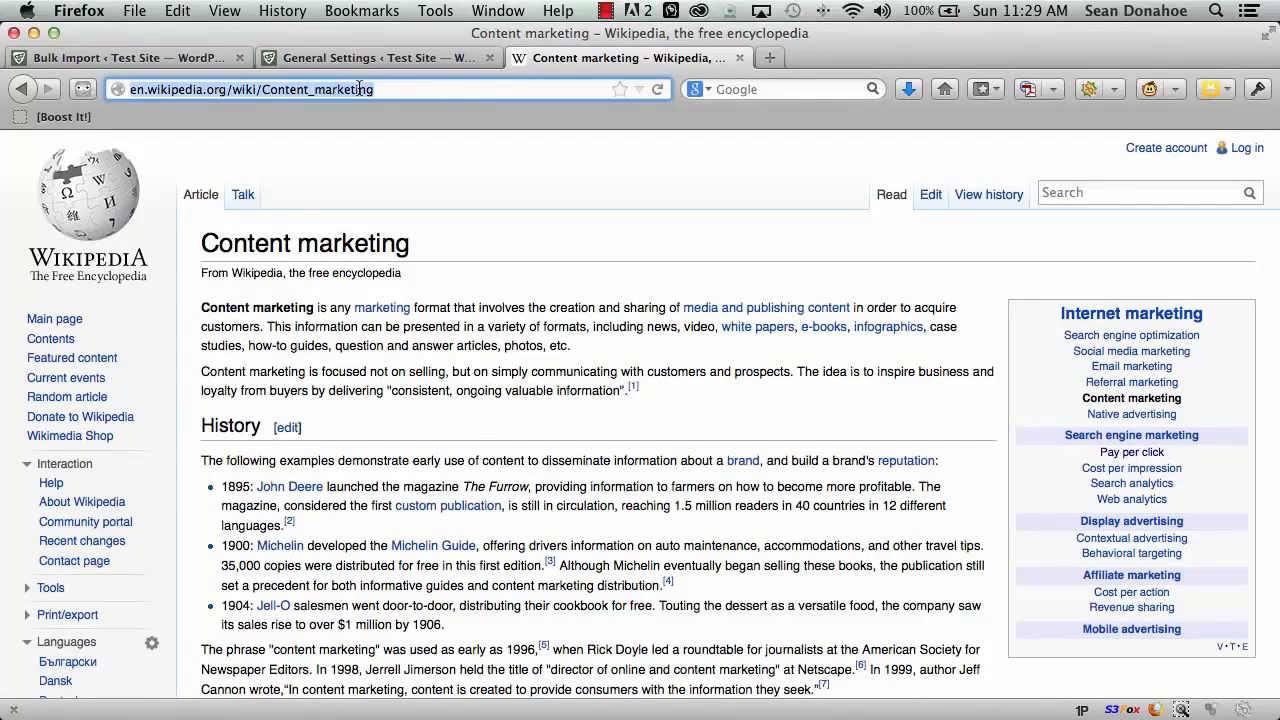
left_click(350, 66)
left_click(70, 58)
left_click(489, 57)
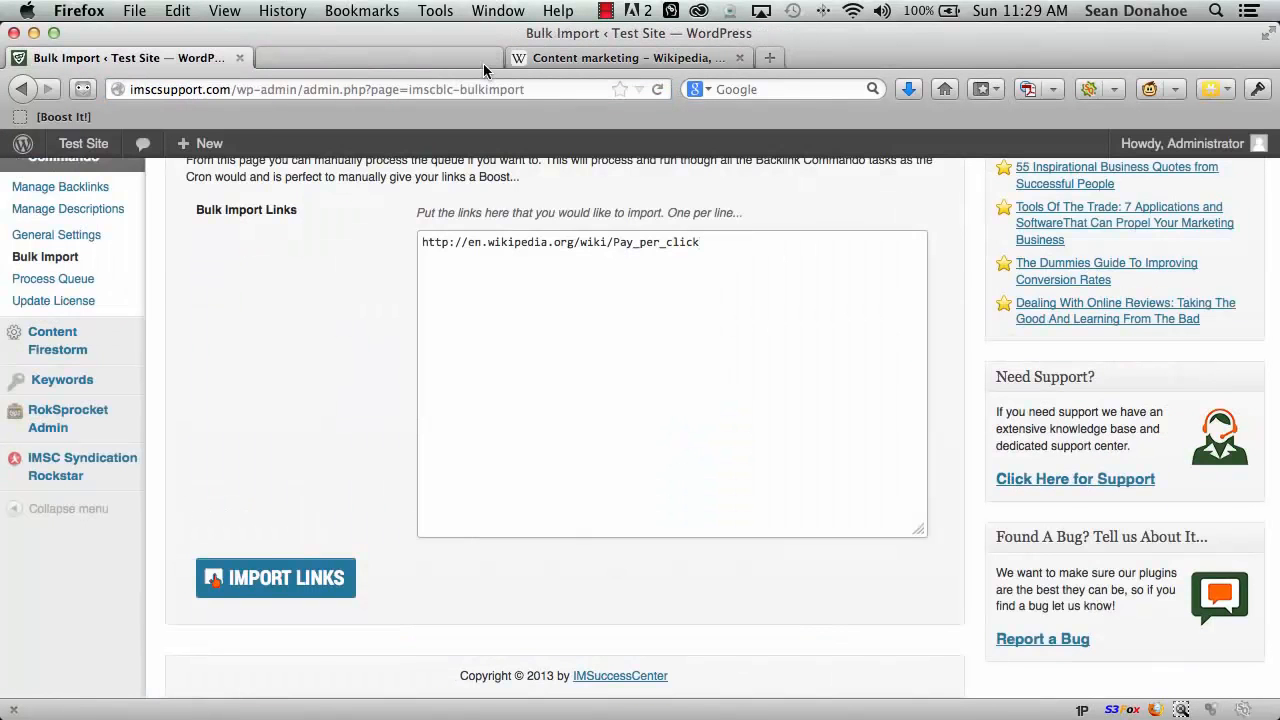
key("Return")
key("ctrl+v")
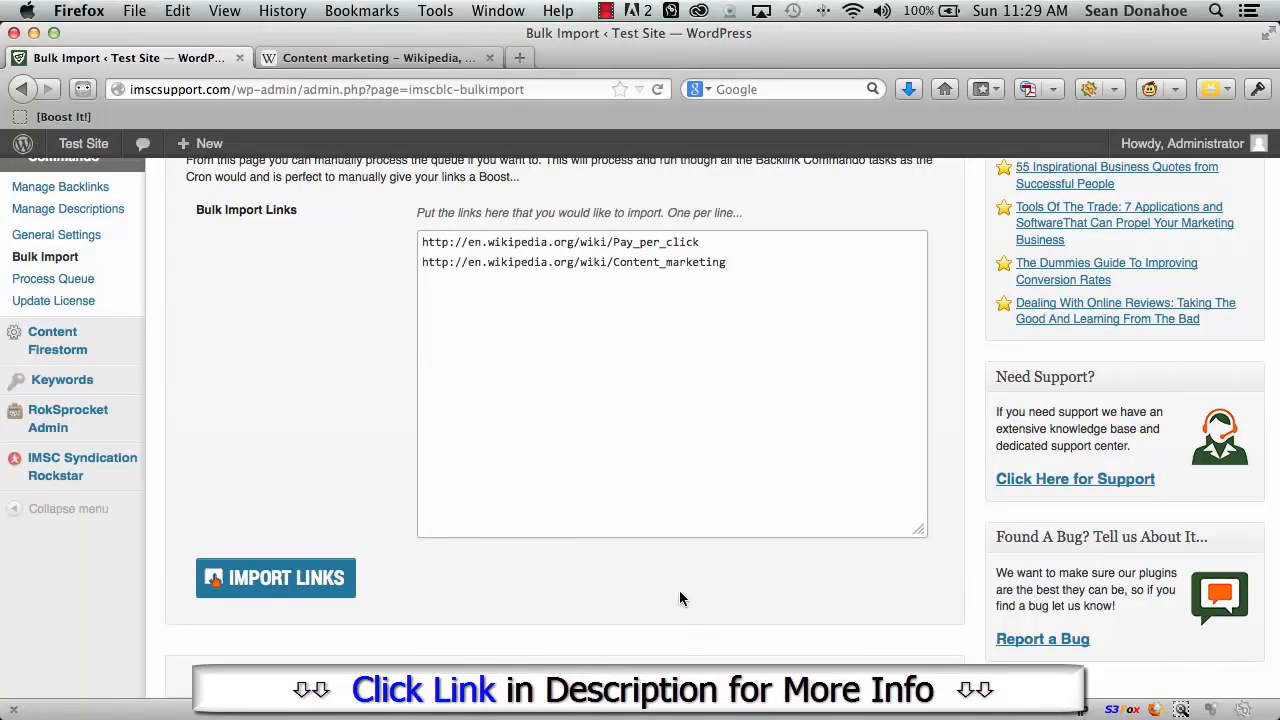
Import the two listed Wikipedia links and view them in Manage Backlinks.
left_click(500, 577)
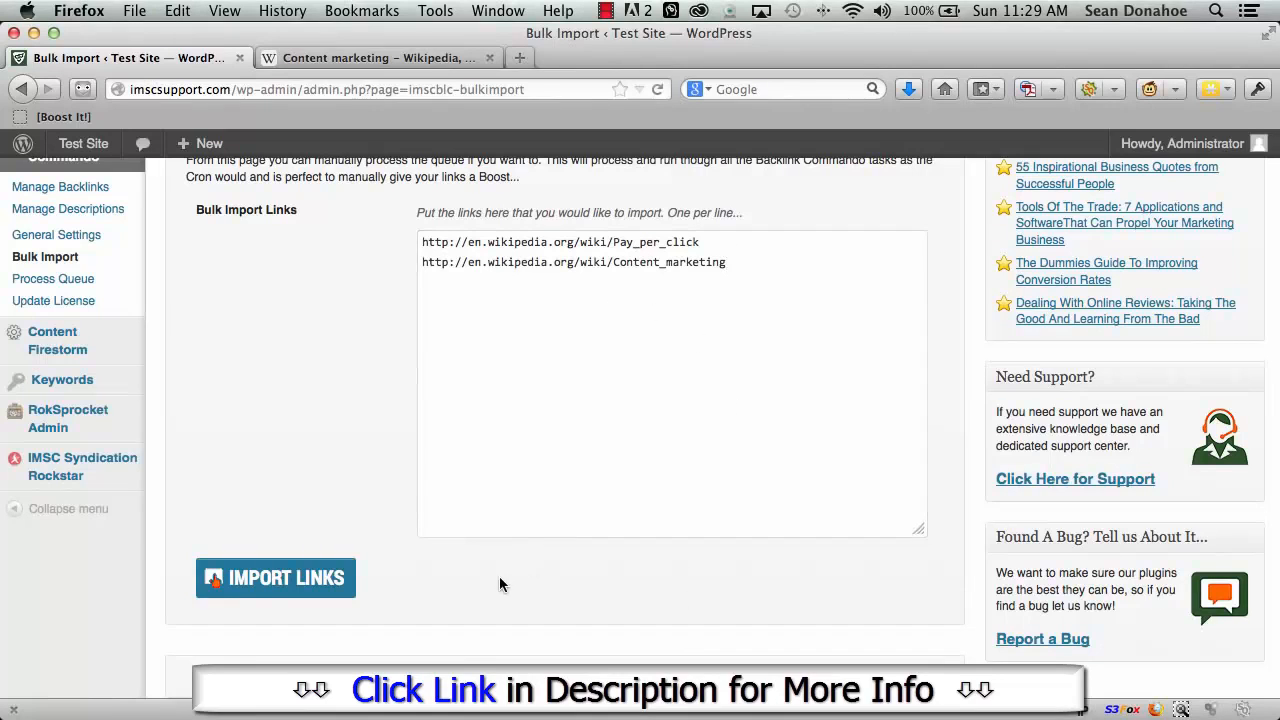
left_click(248, 592)
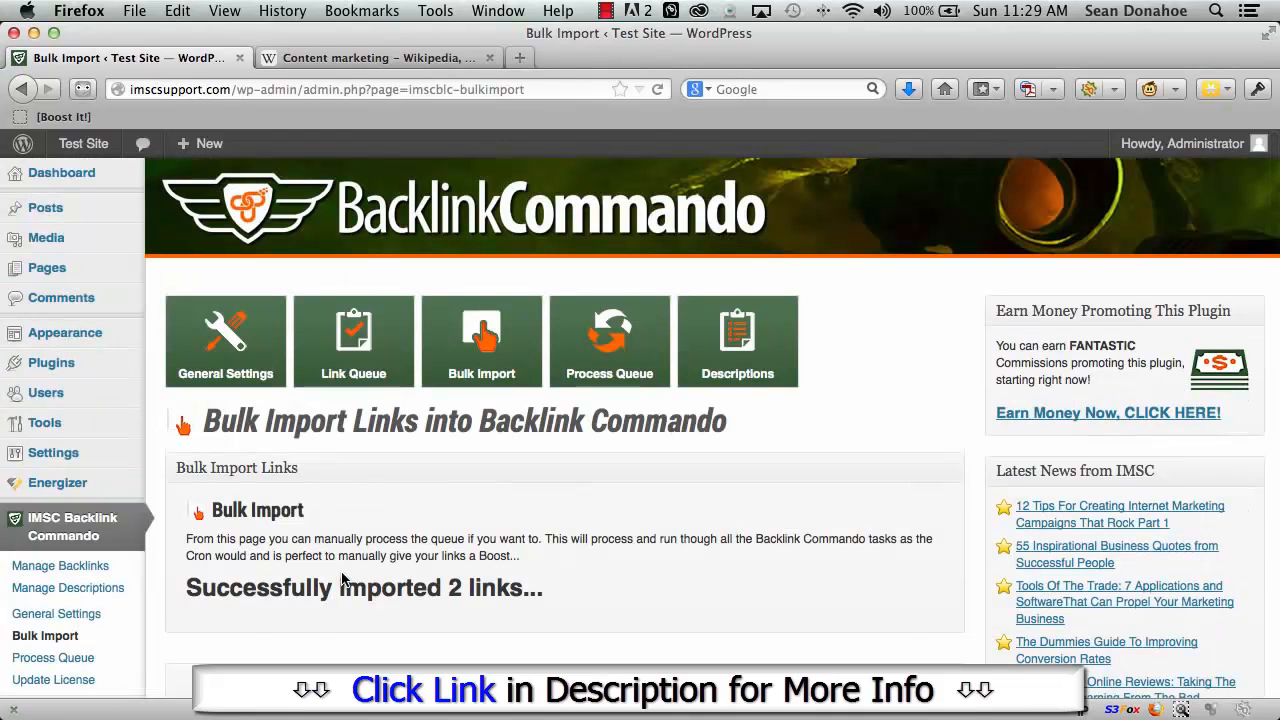
left_click(62, 568)
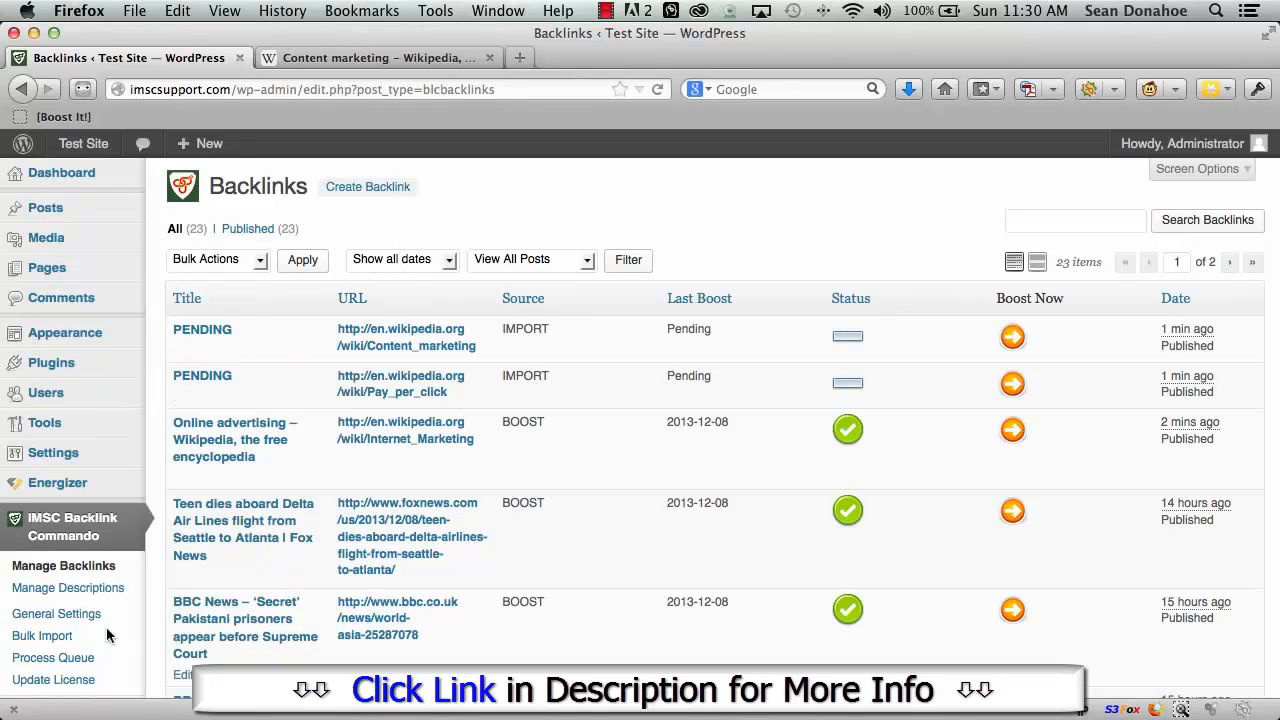
Open the Process Queue page and process the queue manually, starting a second run once the RSS pull finishes.
left_click(44, 664)
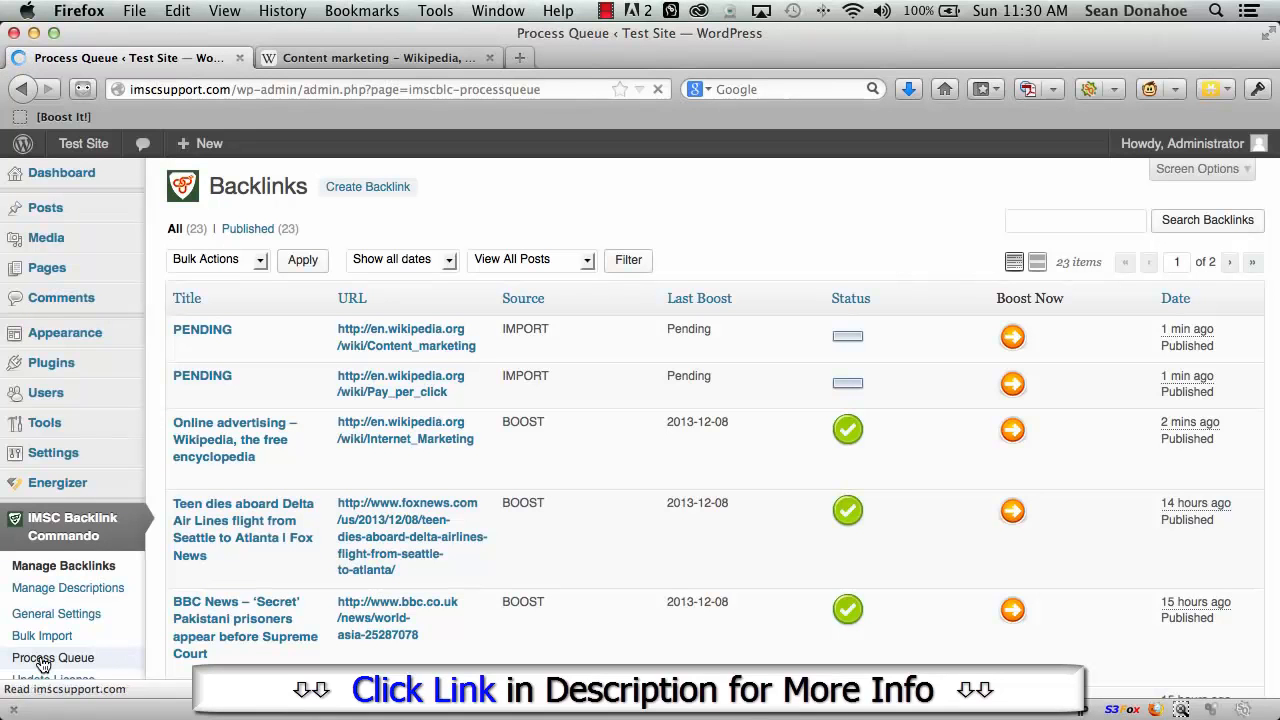
scroll(748, 556, "down", 5)
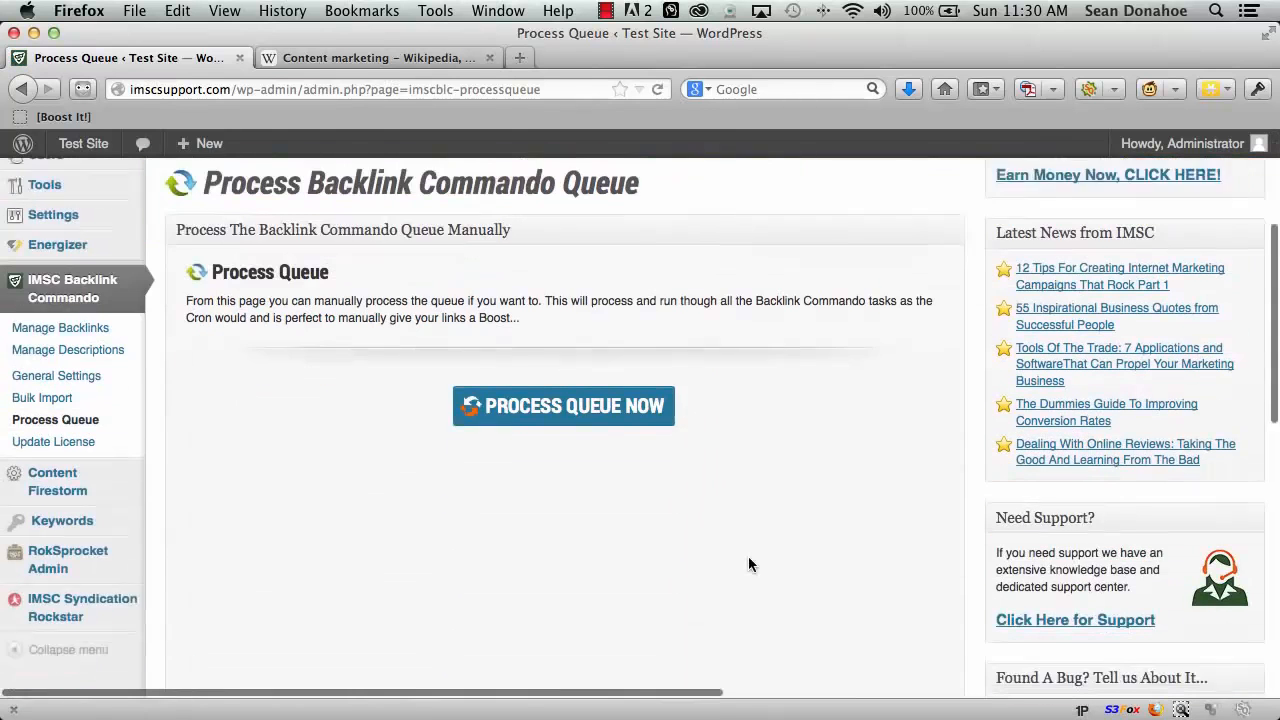
left_click(668, 390)
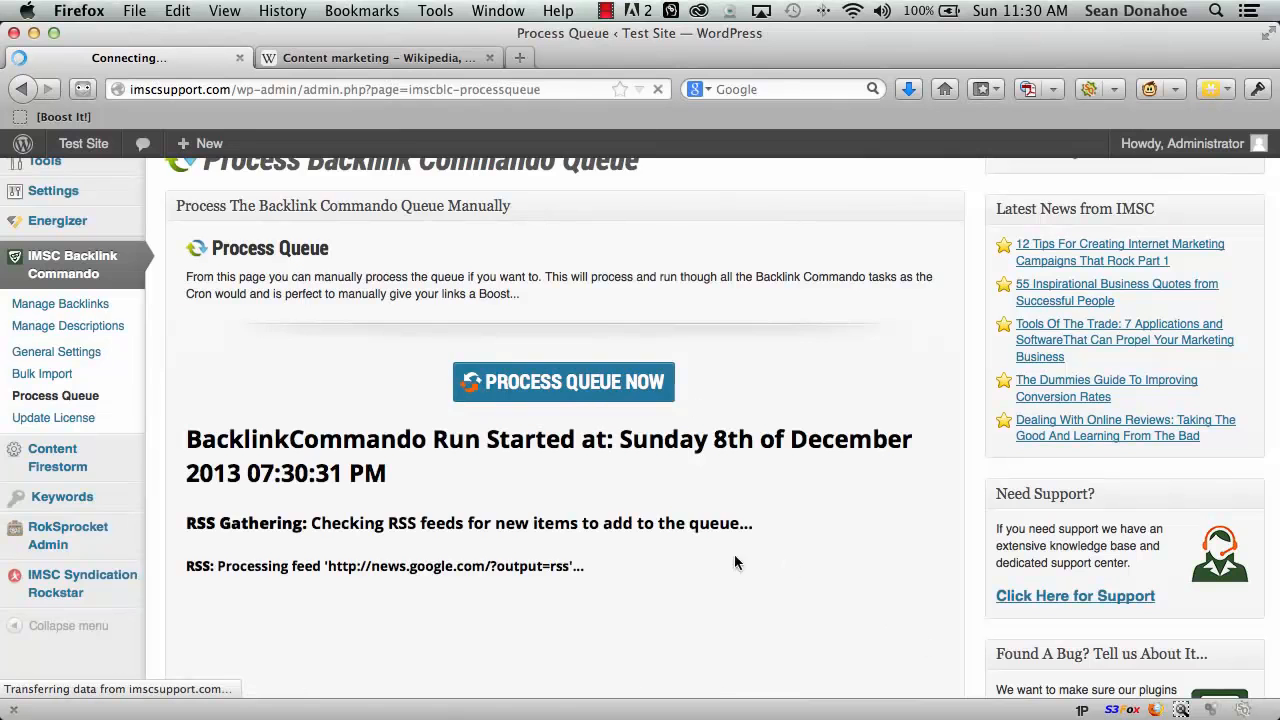
scroll(708, 563, "down", 1)
scroll(708, 565, "down", 1)
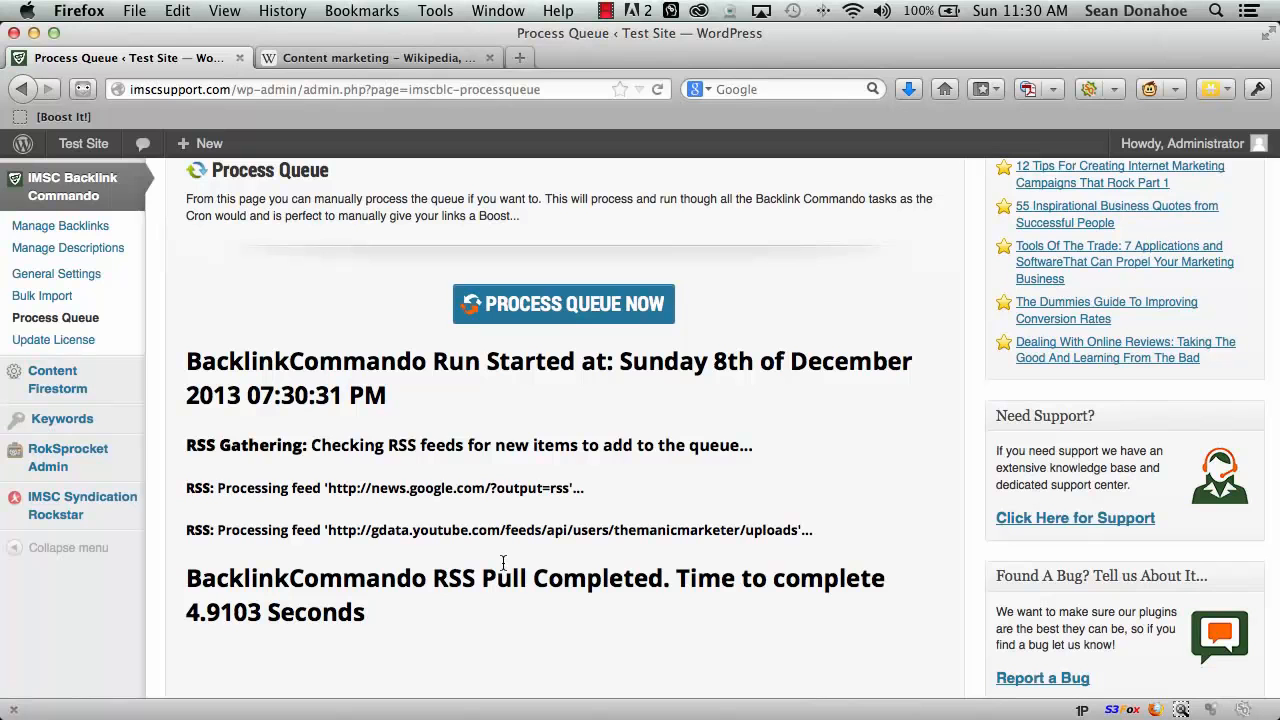
left_click(596, 318)
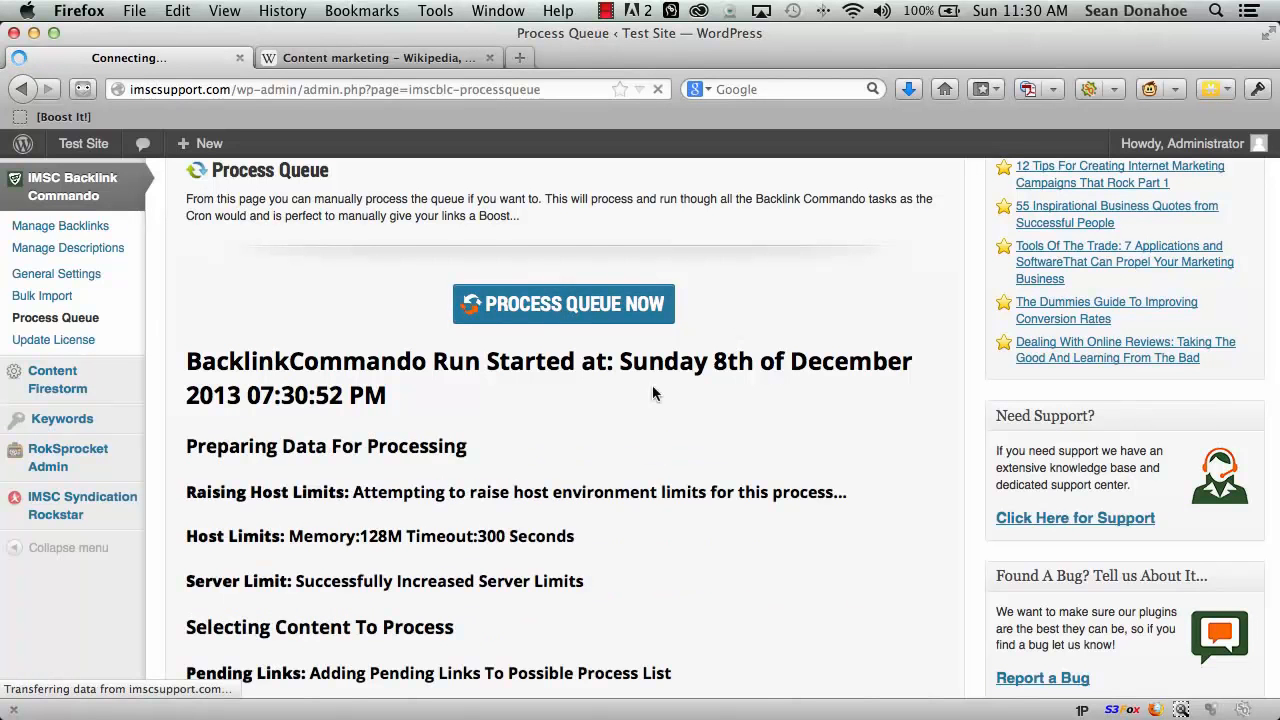
Review the queue run's log from the selection of pending and reboost links through the processed Wikipedia links to the completion line.
scroll(495, 533, "down", 5)
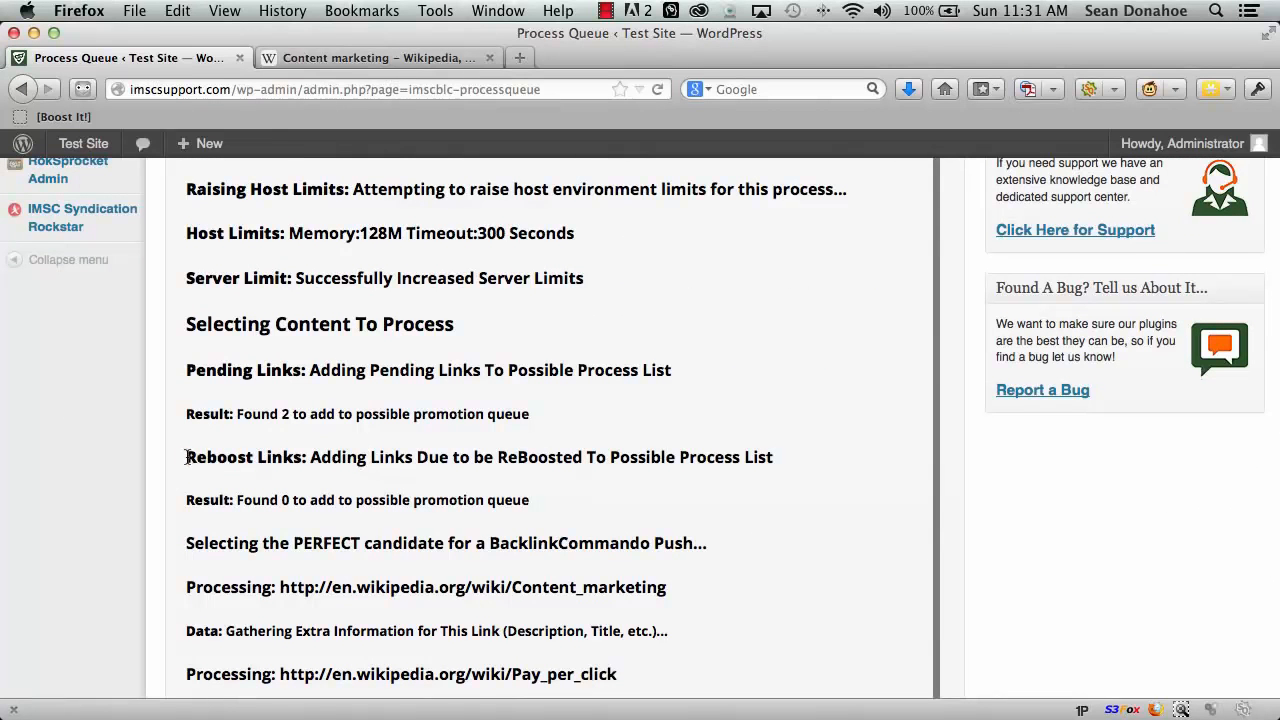
scroll(571, 510, "down", 1)
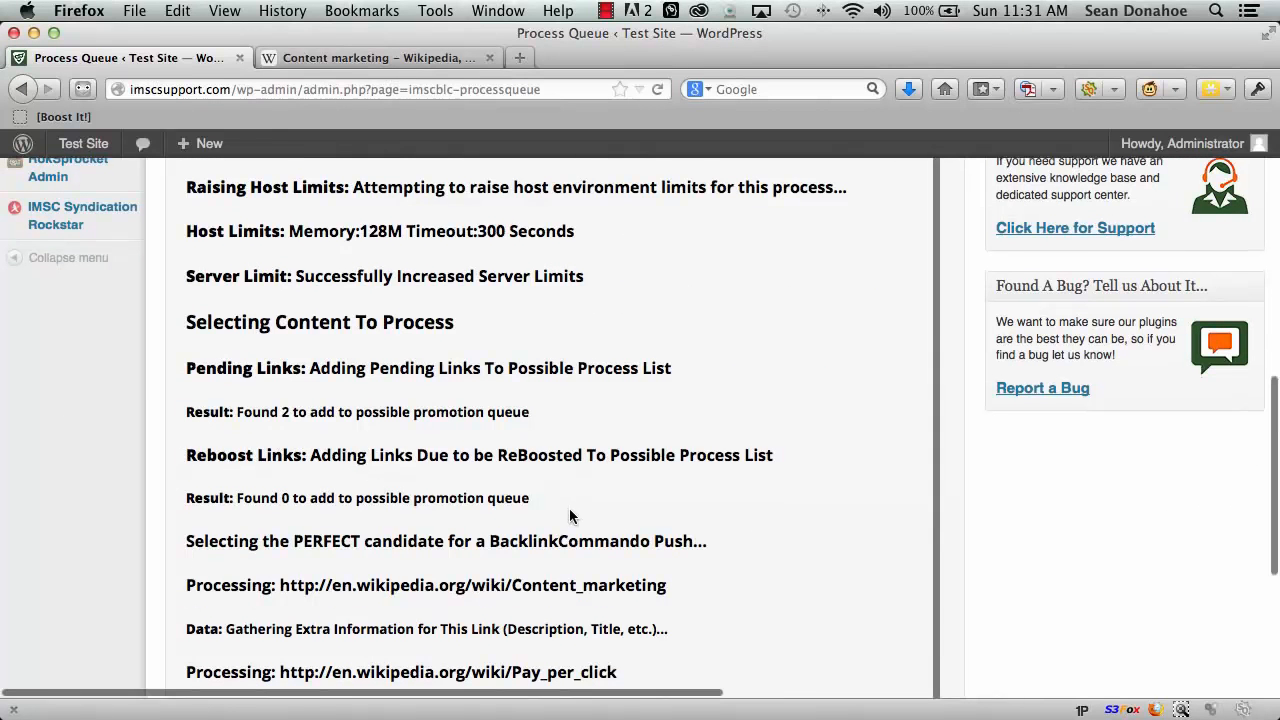
scroll(570, 512, "down", 5)
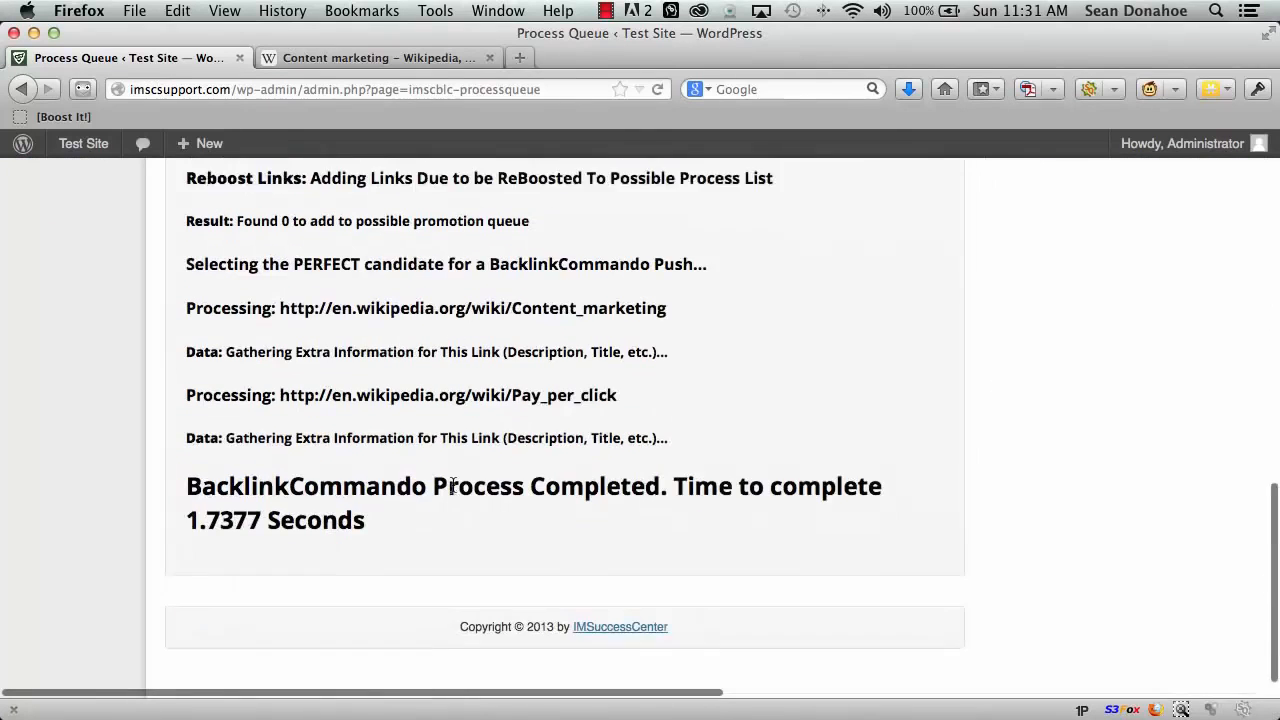
scroll(452, 485, "down", 1)
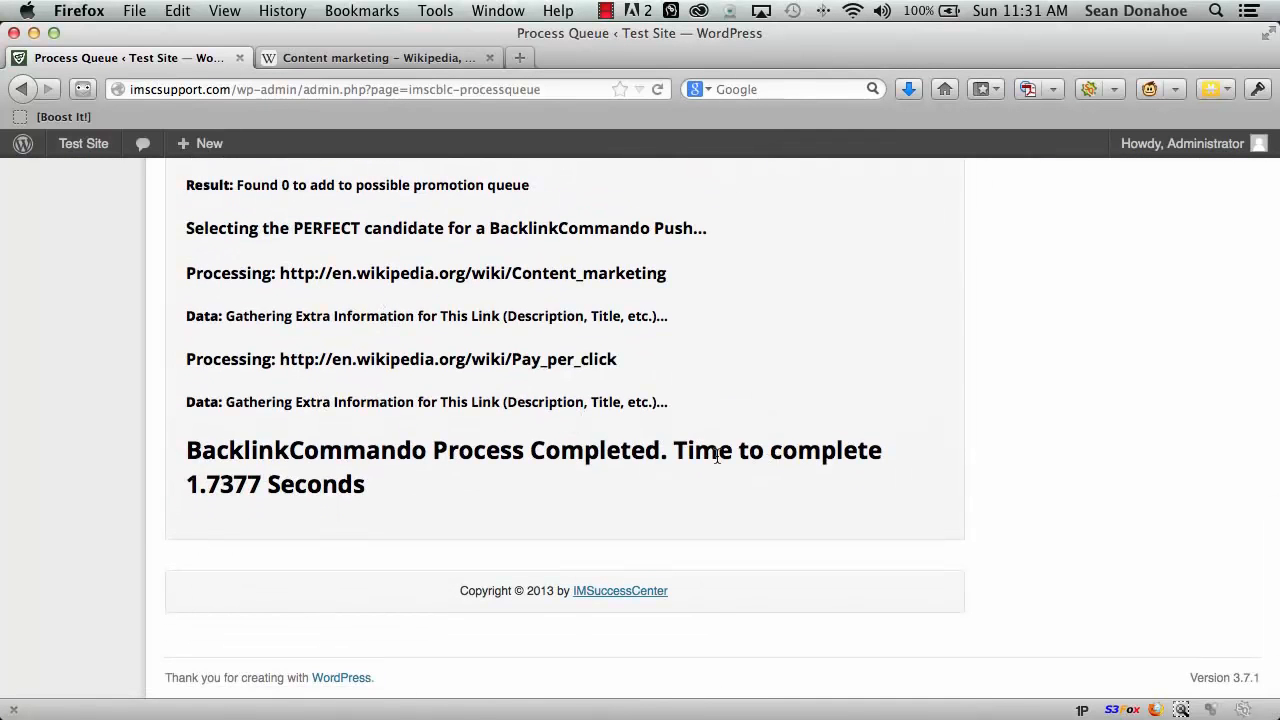
scroll(717, 456, "up", 1)
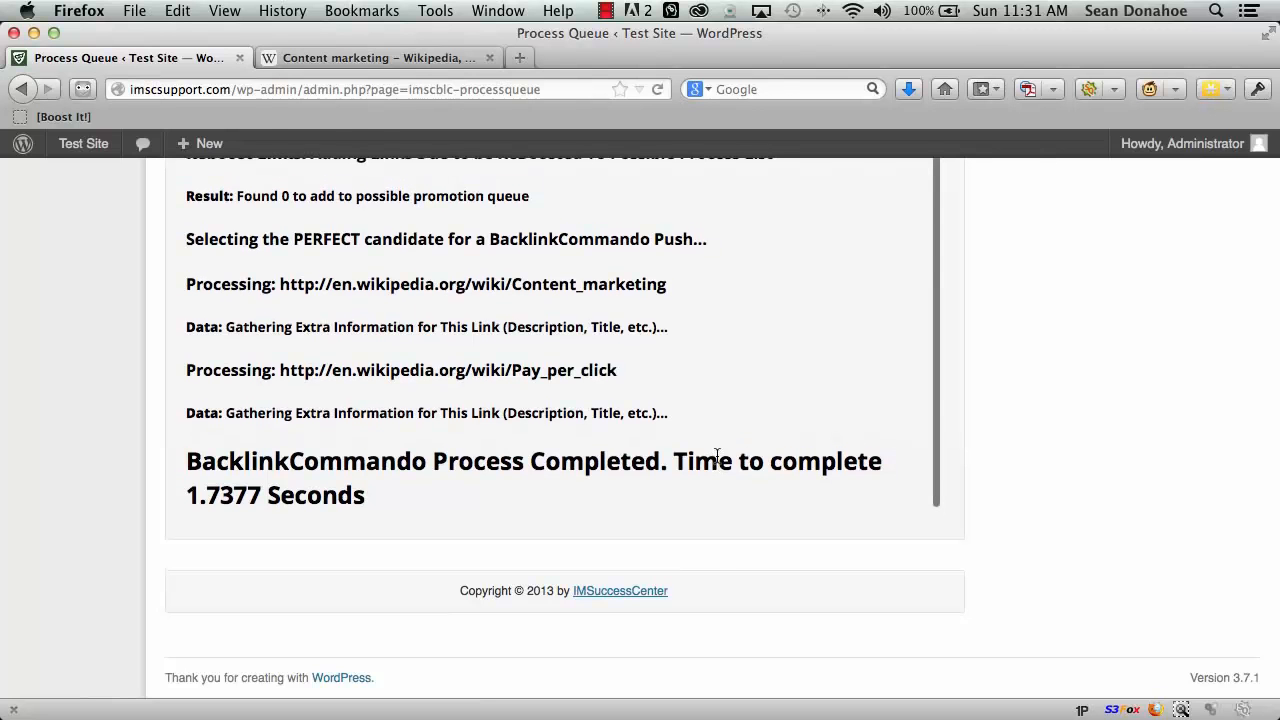
scroll(717, 456, "up", 10)
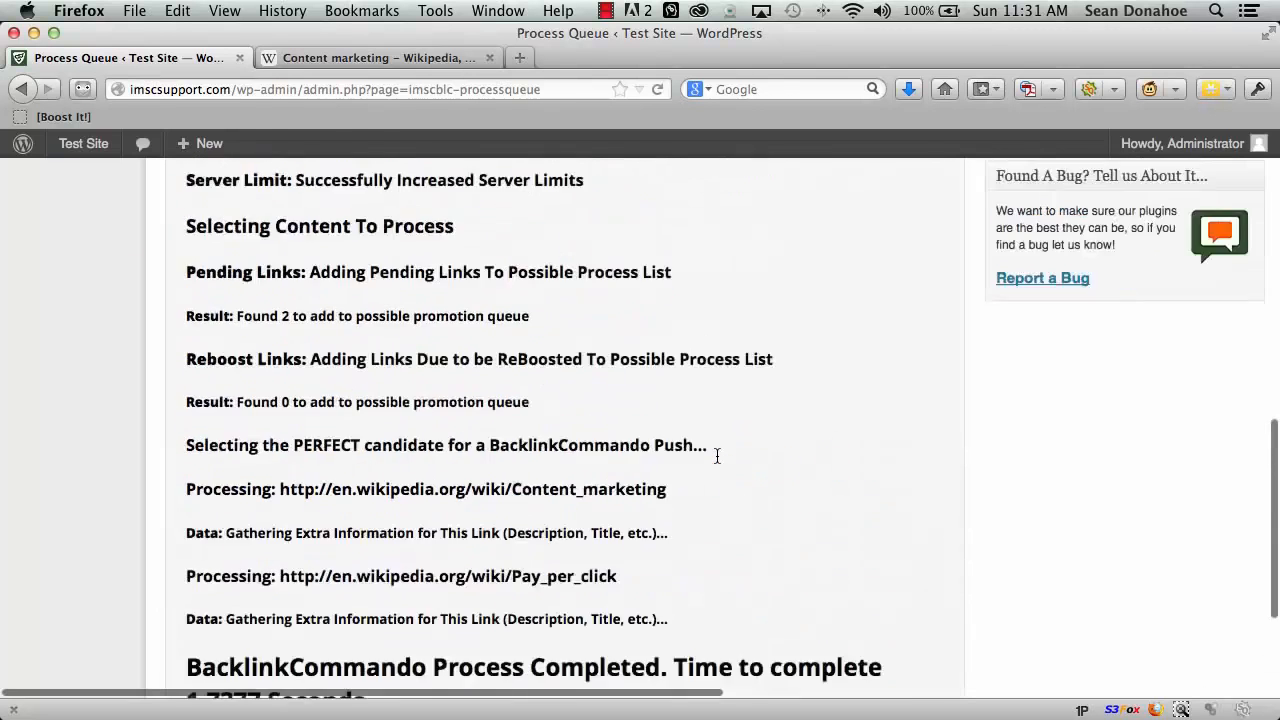
scroll(717, 456, "up", 3)
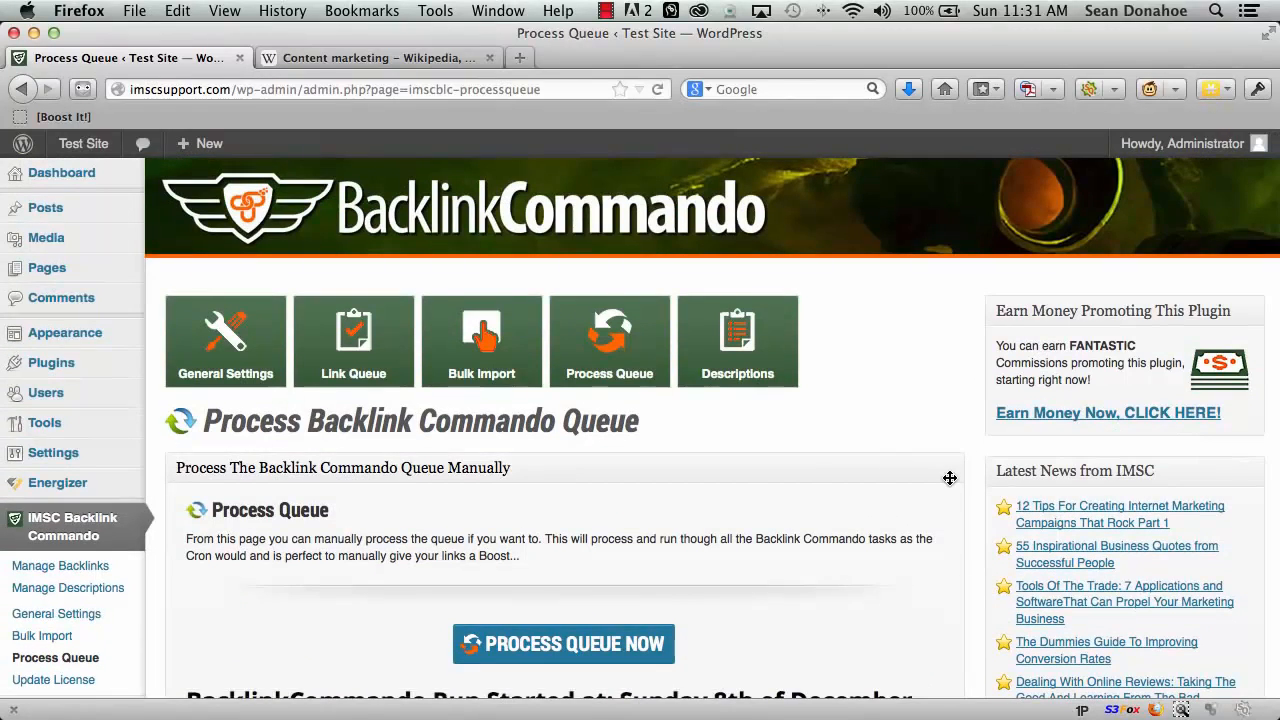